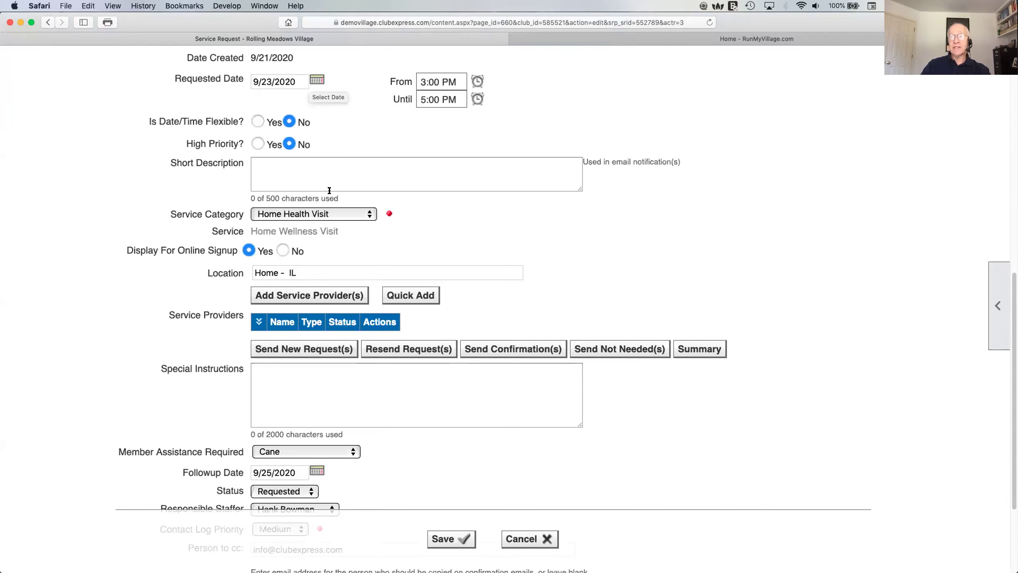
Add the second and third listed volunteers as service providers, including the Backup-Might Be Available and Call me if Really Desperate availability groups.
{"action": "left_click", "coordinate": [305, 294]}
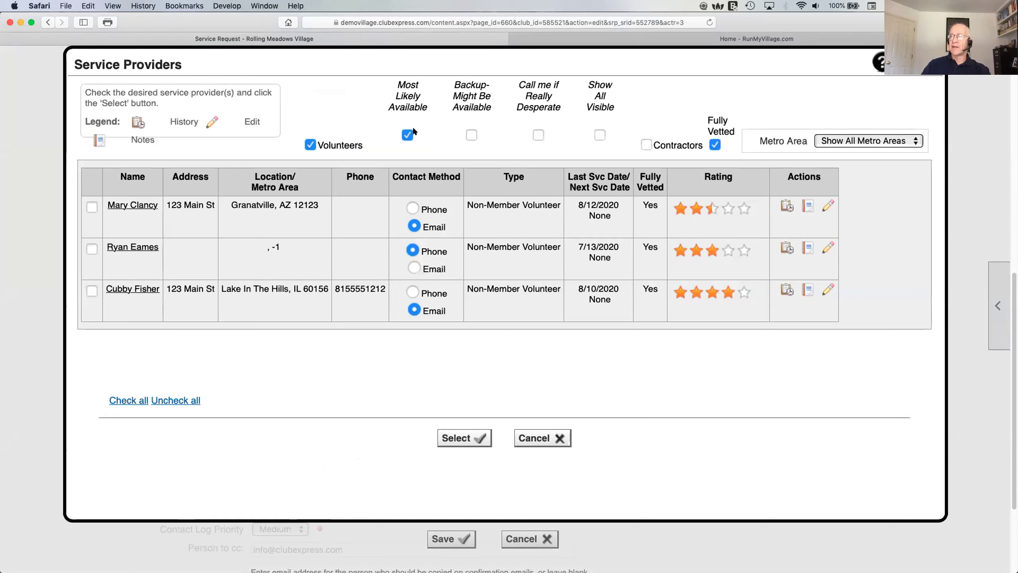
{"action": "left_click", "coordinate": [471, 135]}
{"action": "left_click", "coordinate": [537, 135]}
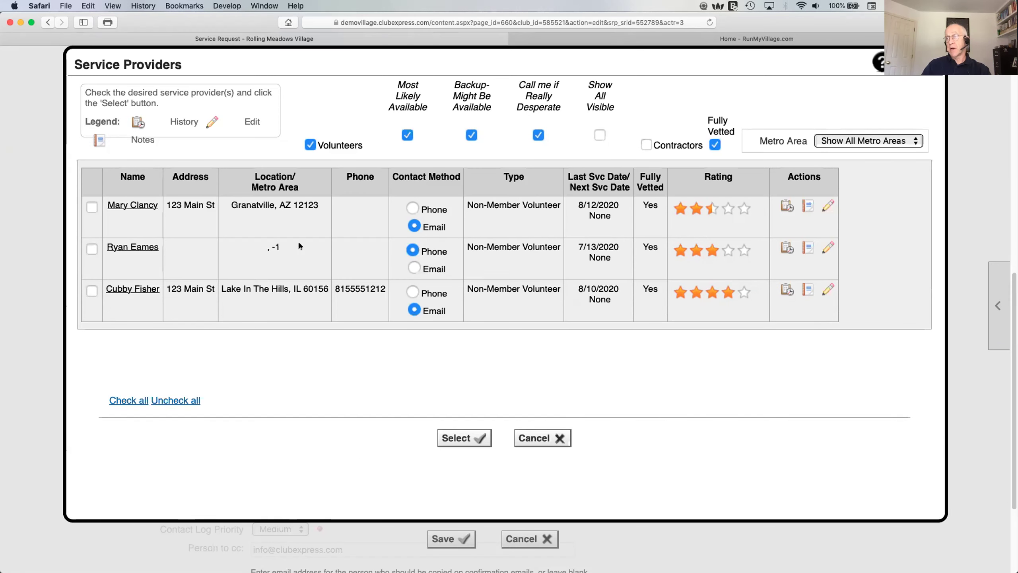
{"action": "left_click", "coordinate": [90, 290]}
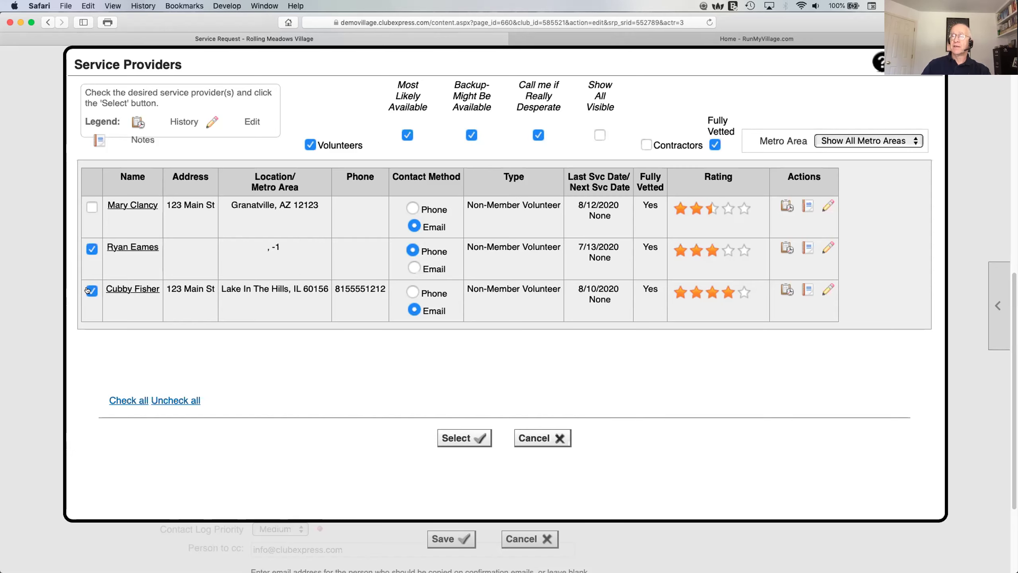
{"action": "left_click", "coordinate": [455, 438]}
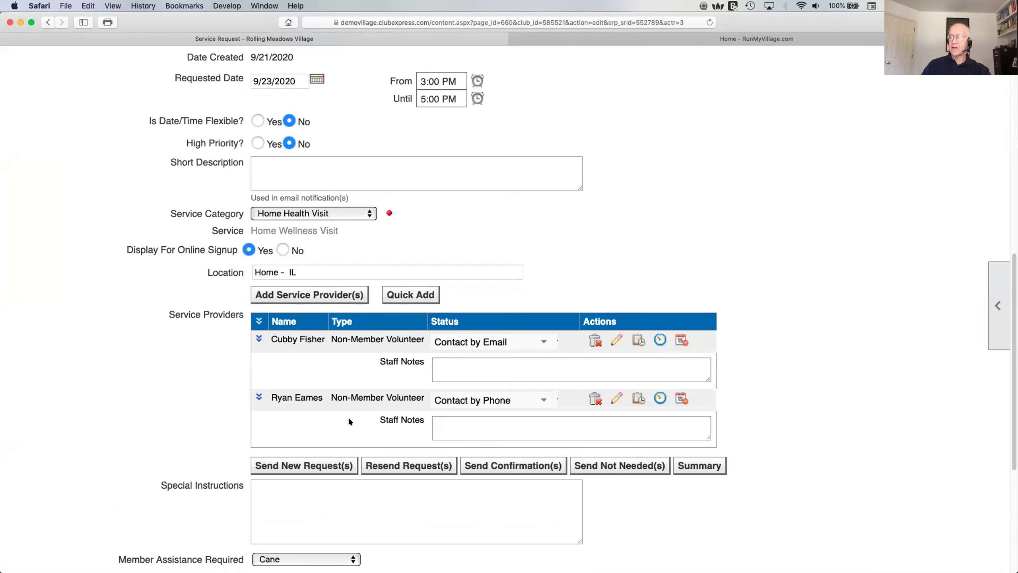
Review the first service provider's status options and the remaining request fields, and cancel editing the request.
{"action": "left_click", "coordinate": [539, 340]}
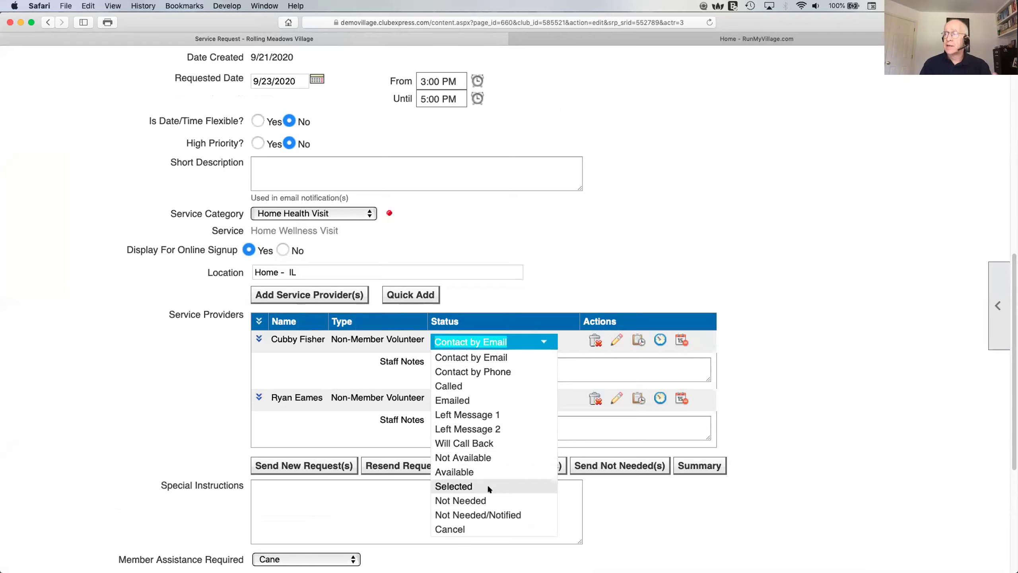
{"action": "left_click", "coordinate": [825, 345]}
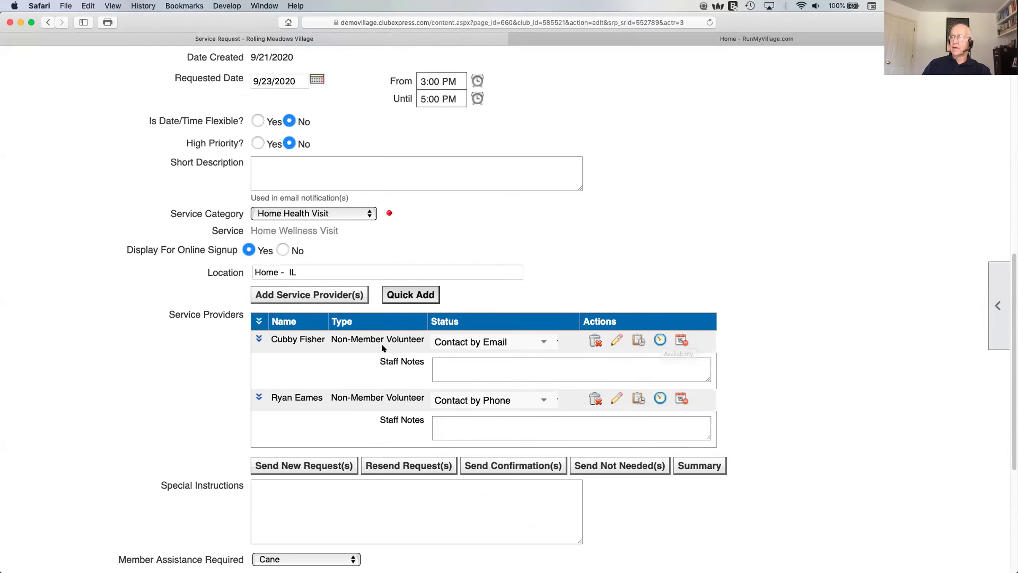
{"action": "scroll", "coordinate": [783, 363], "scroll_direction": "down", "scroll_amount": 5}
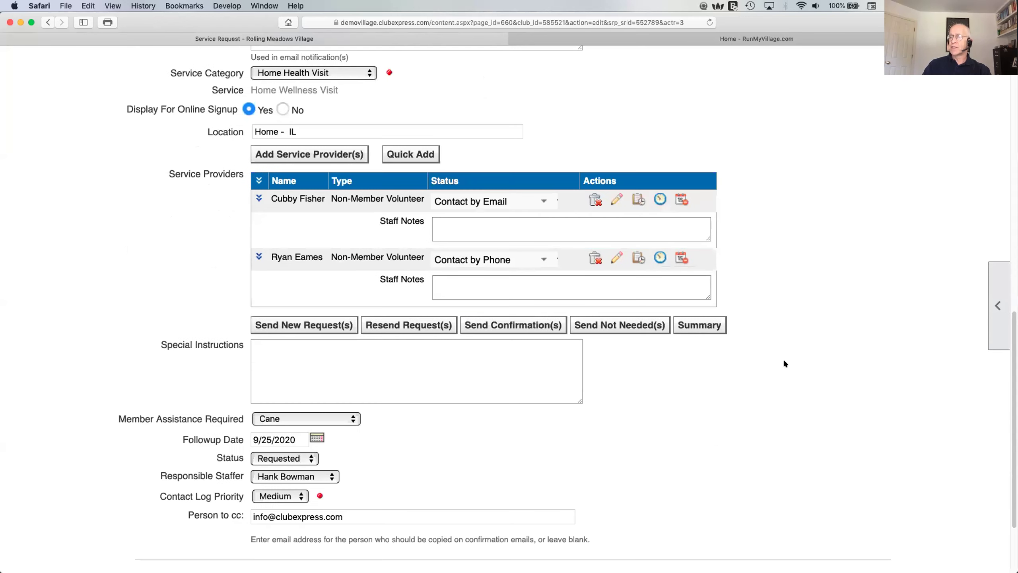
{"action": "scroll", "coordinate": [784, 361], "scroll_direction": "down", "scroll_amount": 2}
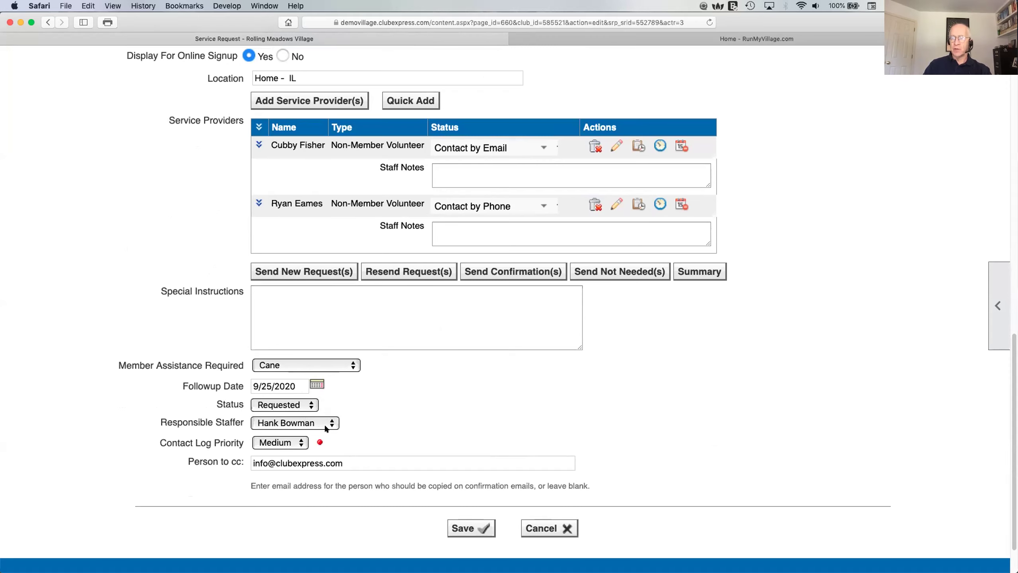
{"action": "left_click", "coordinate": [540, 527]}
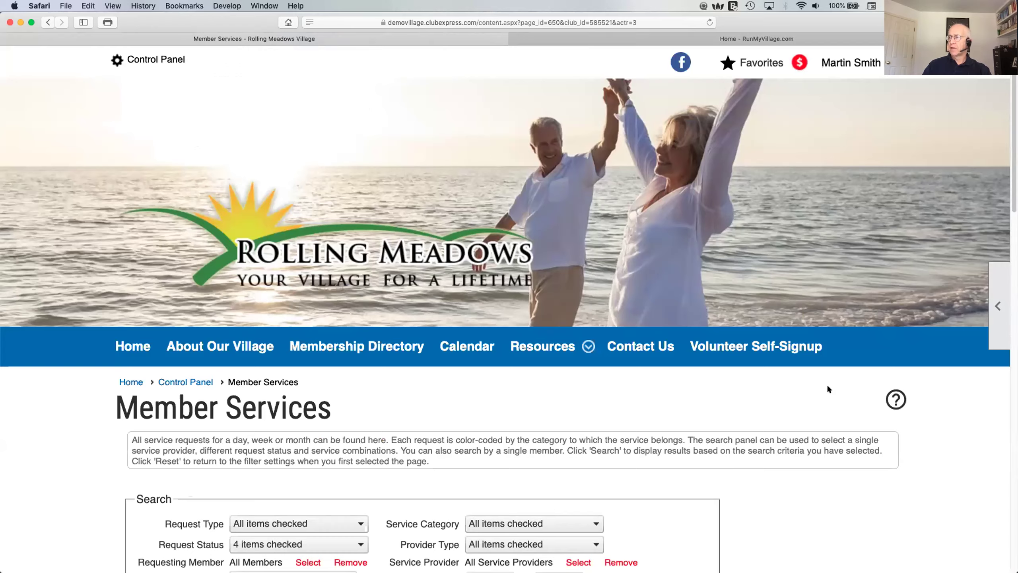
Examine the form and service options of a new transportation request, and cancel it without saving.
{"action": "scroll", "coordinate": [826, 383], "scroll_direction": "down", "scroll_amount": 10}
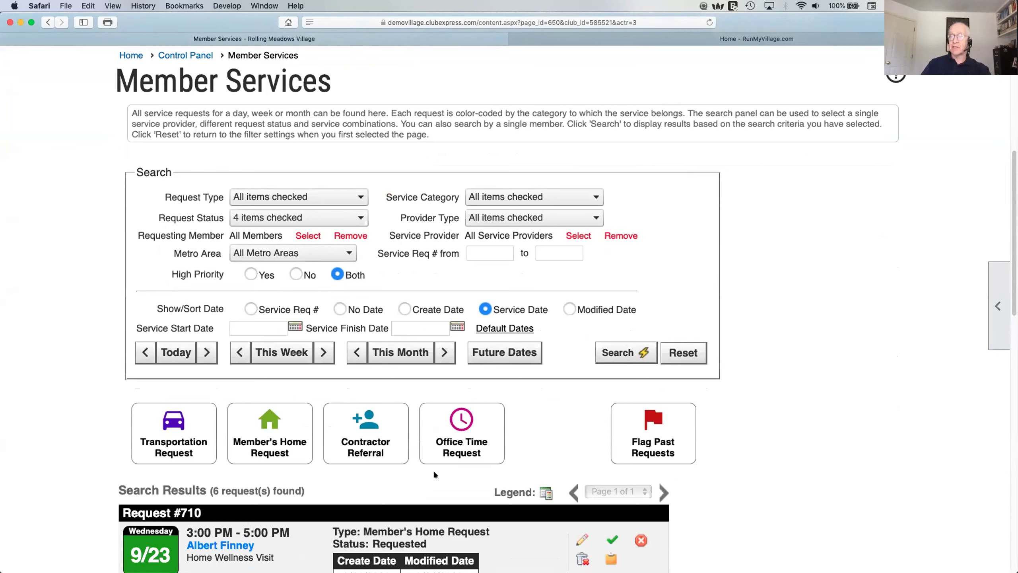
{"action": "left_click", "coordinate": [177, 432]}
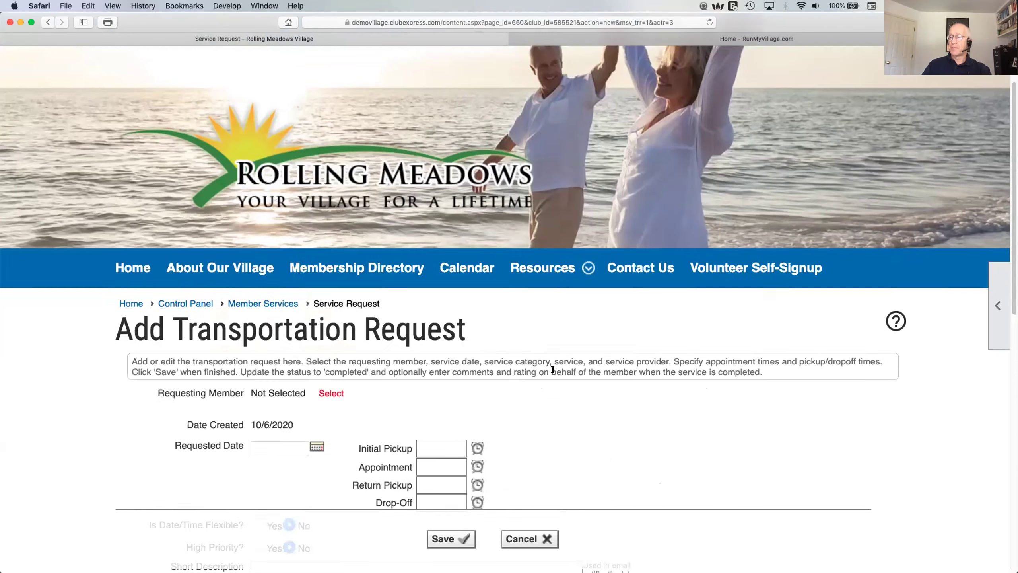
{"action": "scroll", "coordinate": [553, 370], "scroll_direction": "down", "scroll_amount": 10}
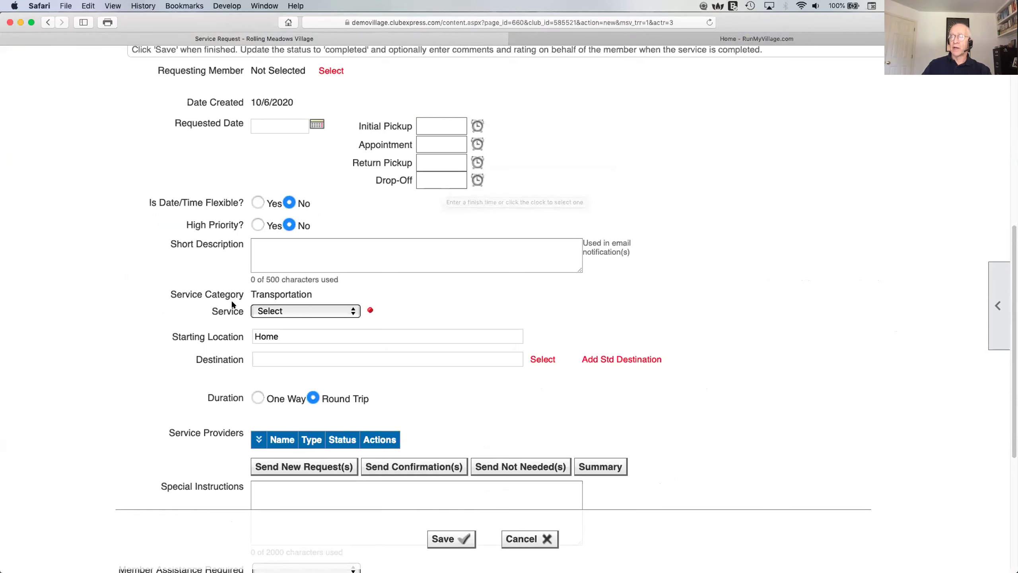
{"action": "left_click", "coordinate": [325, 309]}
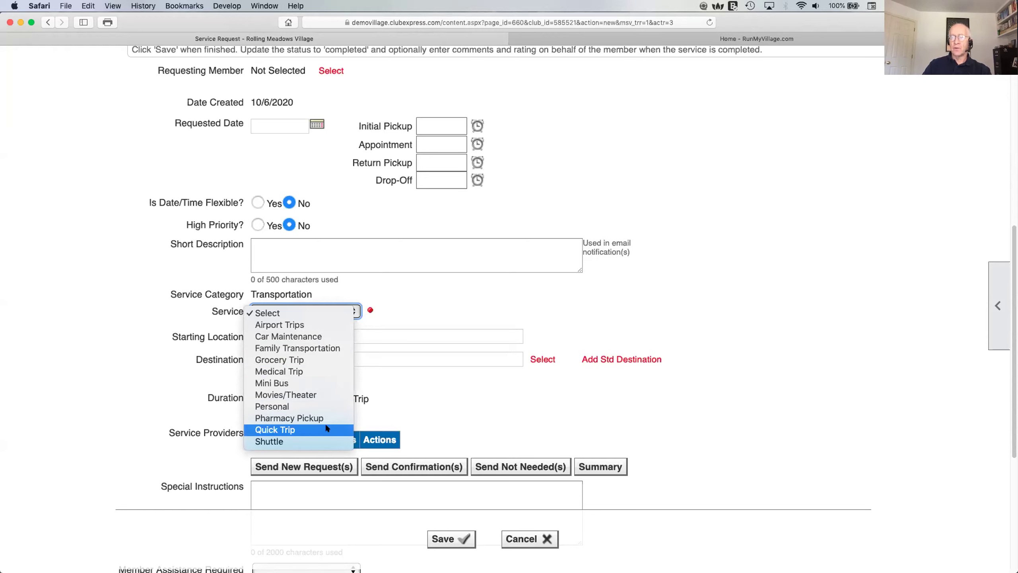
{"action": "left_click", "coordinate": [497, 371]}
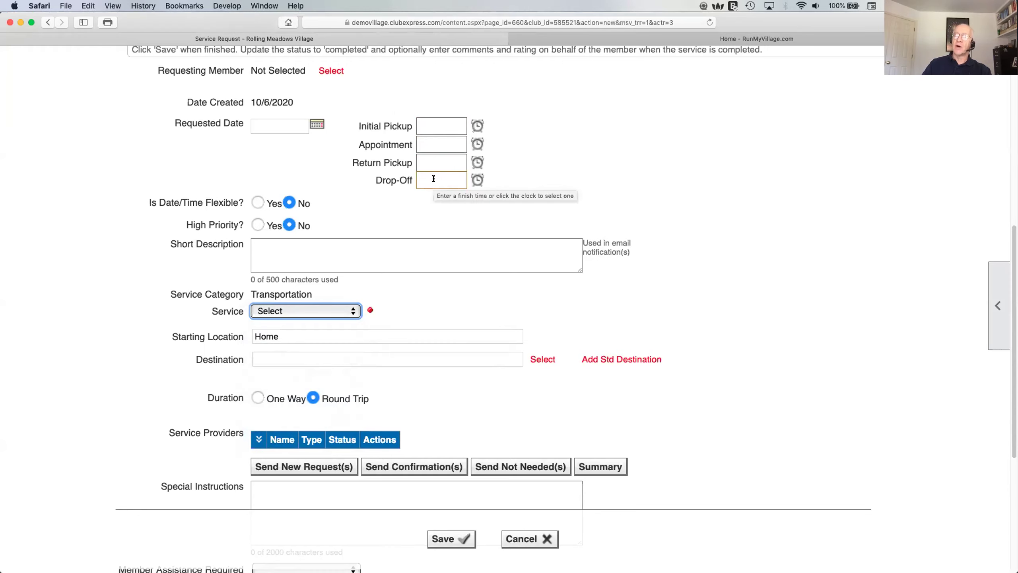
{"action": "left_click", "coordinate": [519, 539]}
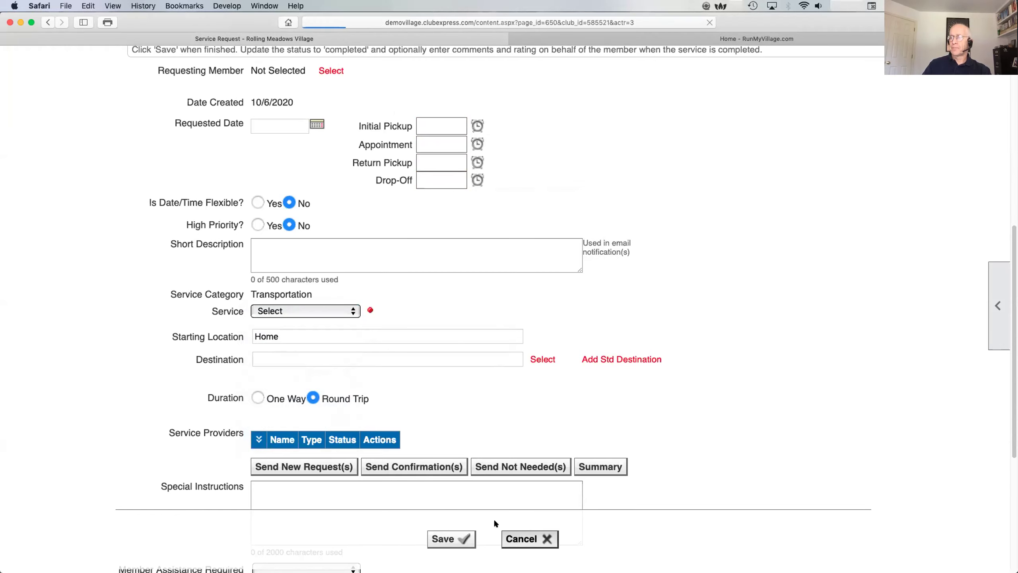
Examine the service category options of a new member's home request, and cancel it without saving.
{"action": "scroll", "coordinate": [415, 483], "scroll_direction": "down", "scroll_amount": 7}
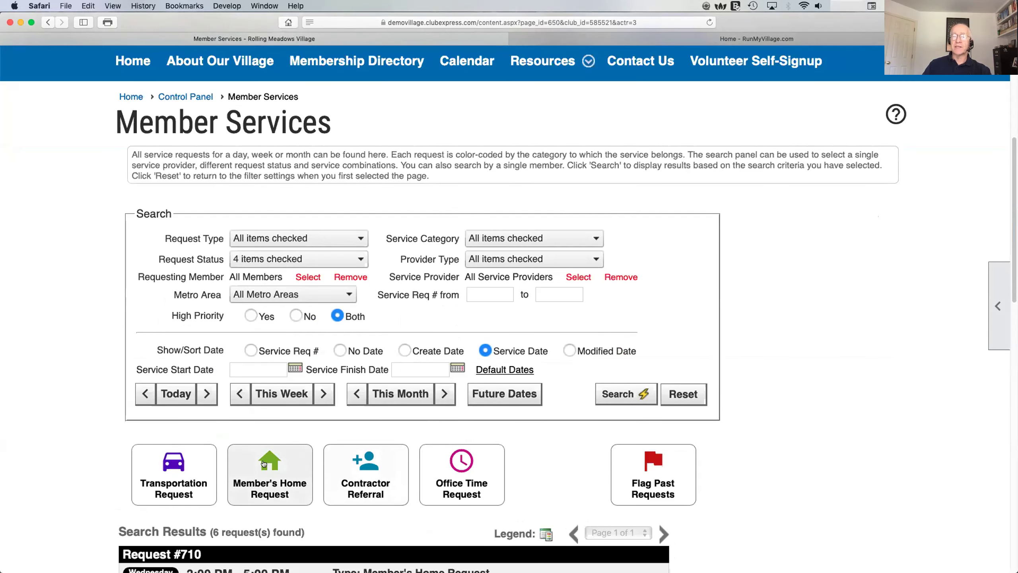
{"action": "left_click", "coordinate": [264, 463]}
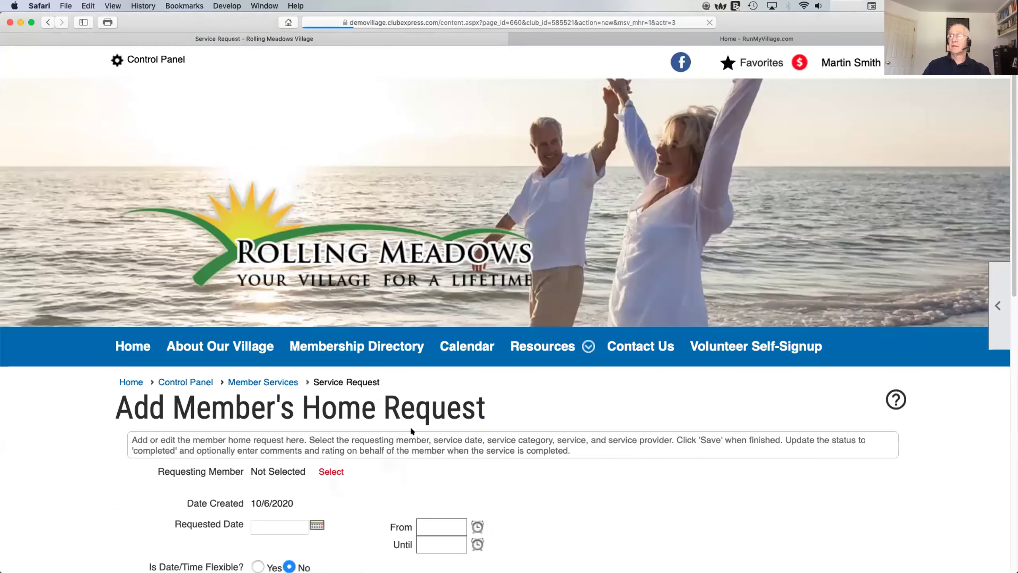
{"action": "scroll", "coordinate": [640, 365], "scroll_direction": "down", "scroll_amount": 5}
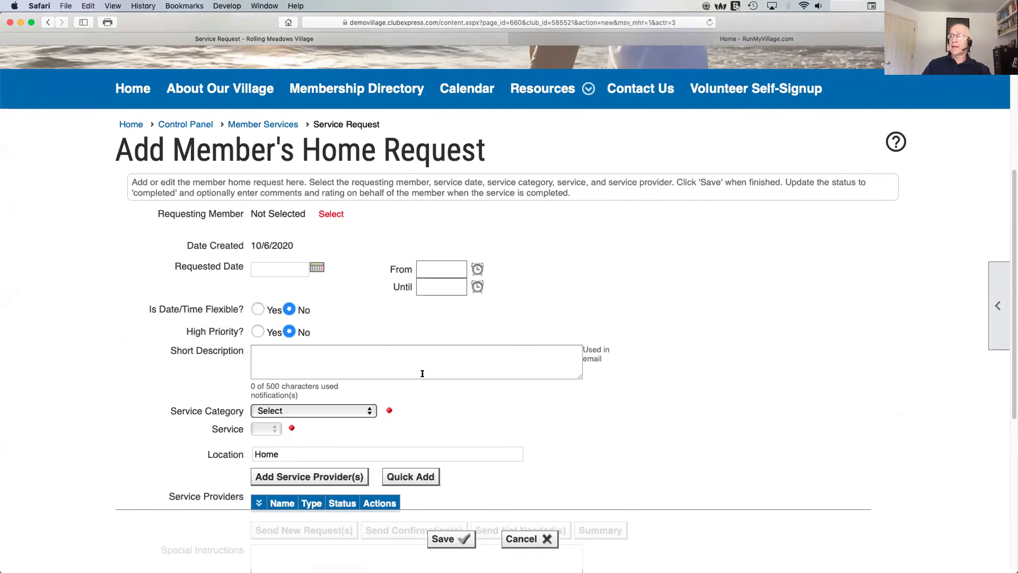
{"action": "left_click", "coordinate": [368, 411]}
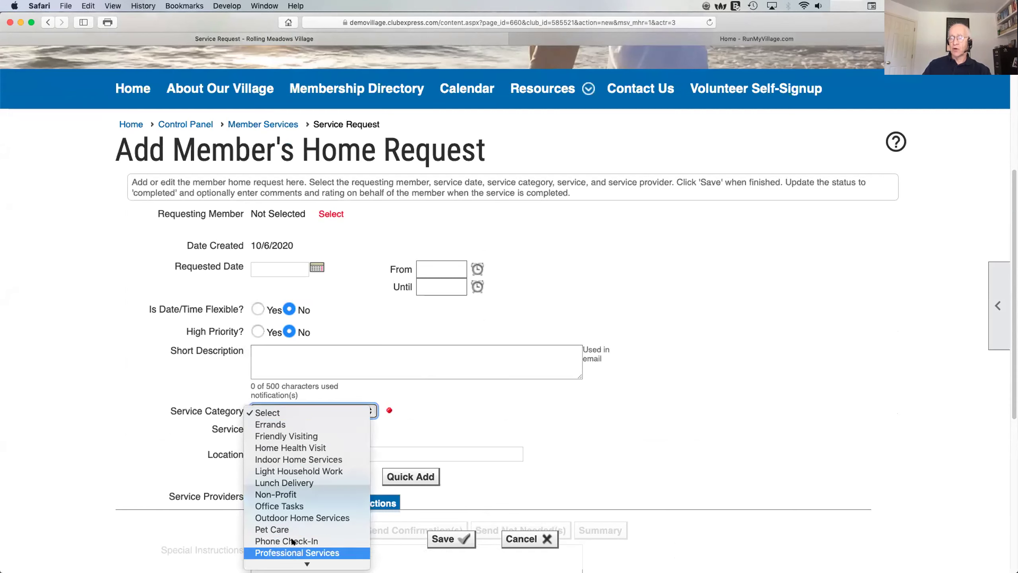
{"action": "left_click", "coordinate": [449, 403]}
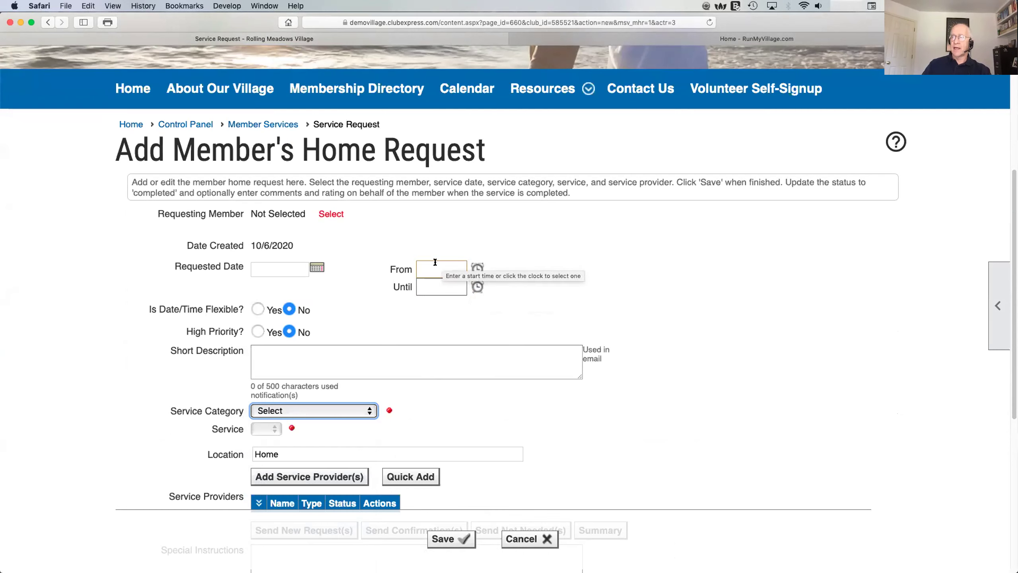
{"action": "left_click", "coordinate": [527, 540]}
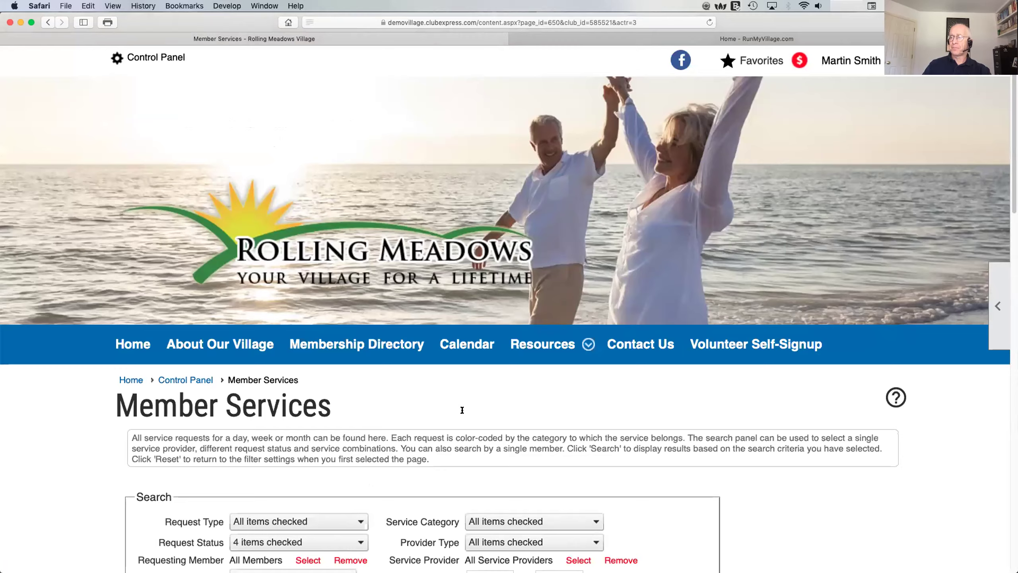
Examine the services offered under Indoor Home Services in a new contractor referral, and cancel it without saving.
{"action": "scroll", "coordinate": [461, 402], "scroll_direction": "down", "scroll_amount": 5}
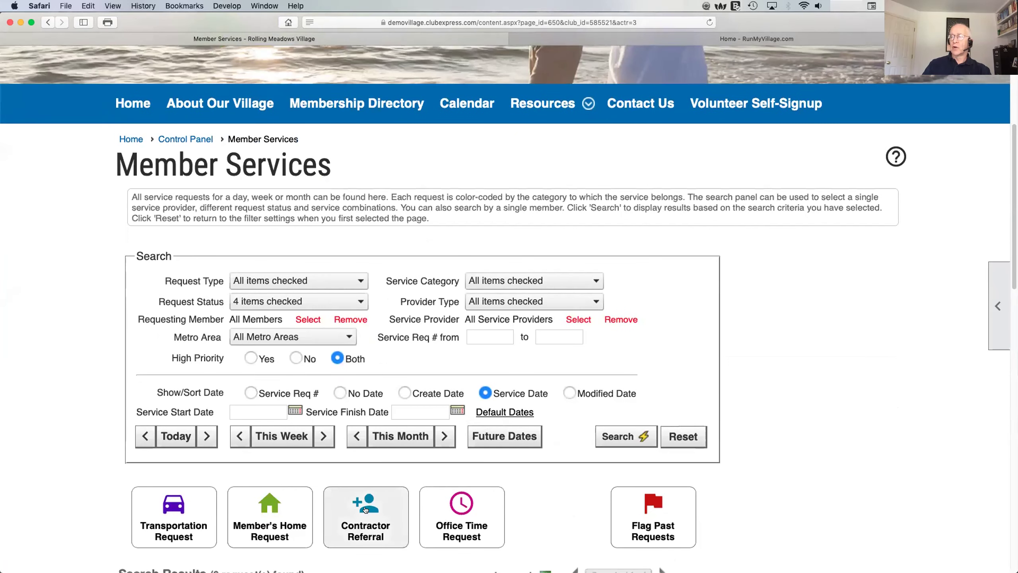
{"action": "left_click", "coordinate": [385, 516]}
{"action": "scroll", "coordinate": [570, 419], "scroll_direction": "down", "scroll_amount": 10}
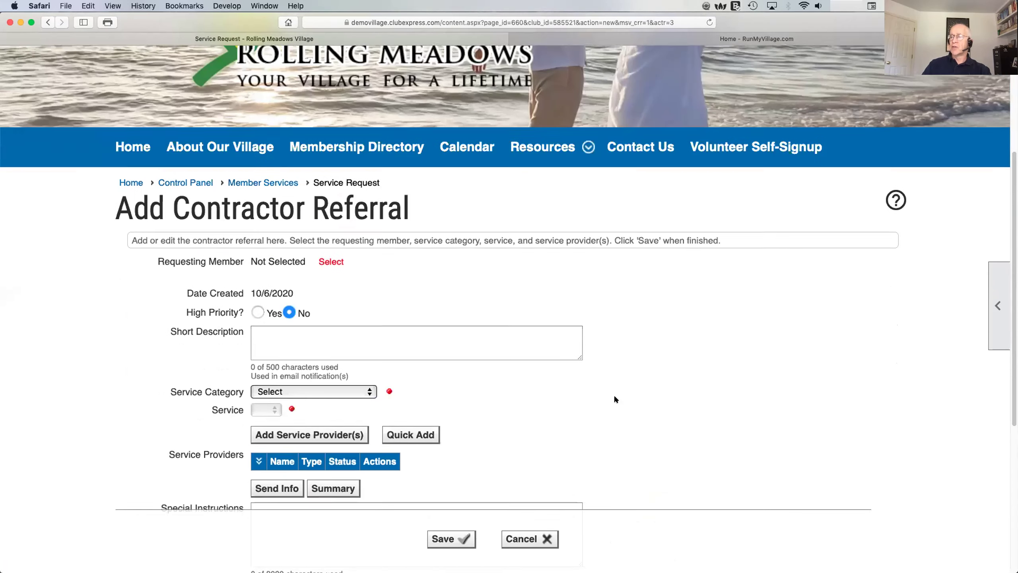
{"action": "scroll", "coordinate": [607, 384], "scroll_direction": "down", "scroll_amount": 3}
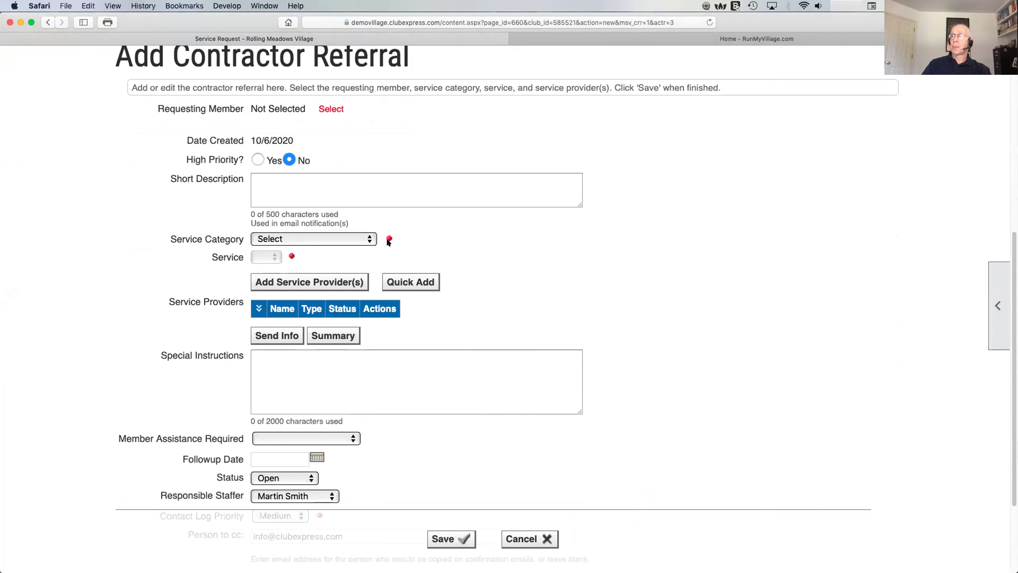
{"action": "left_click", "coordinate": [370, 239]}
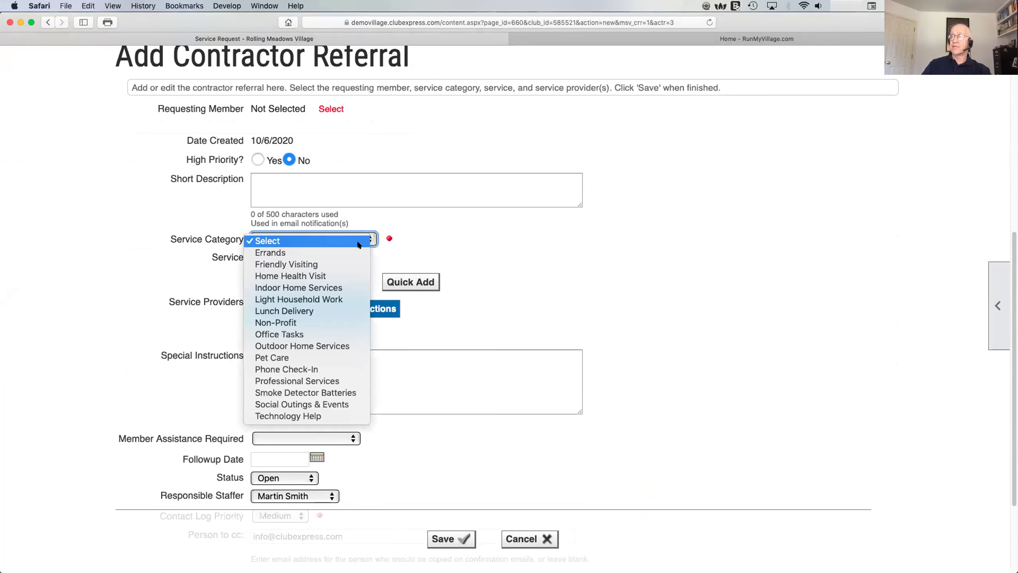
{"action": "left_click", "coordinate": [329, 288]}
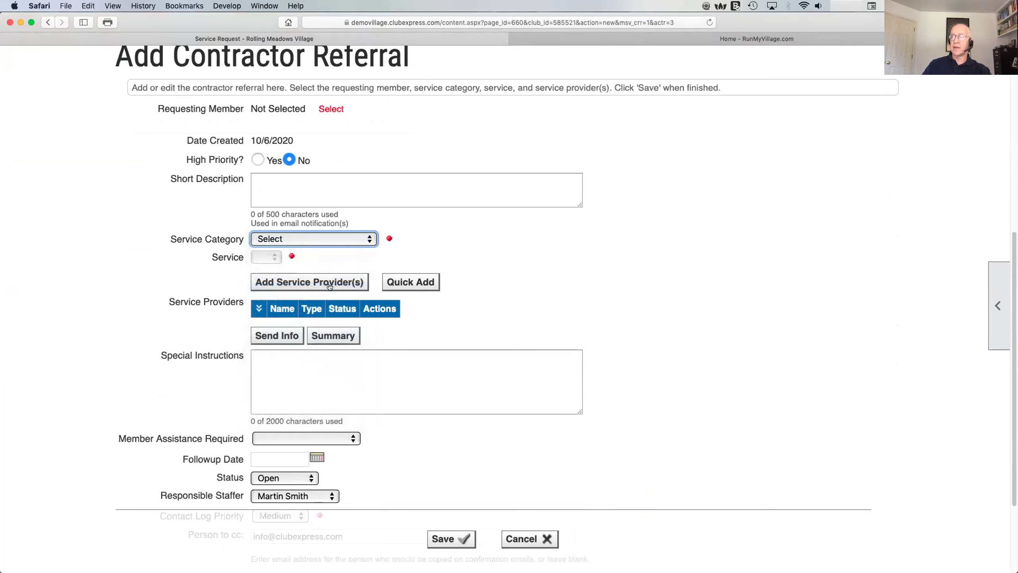
{"action": "left_click", "coordinate": [342, 249]}
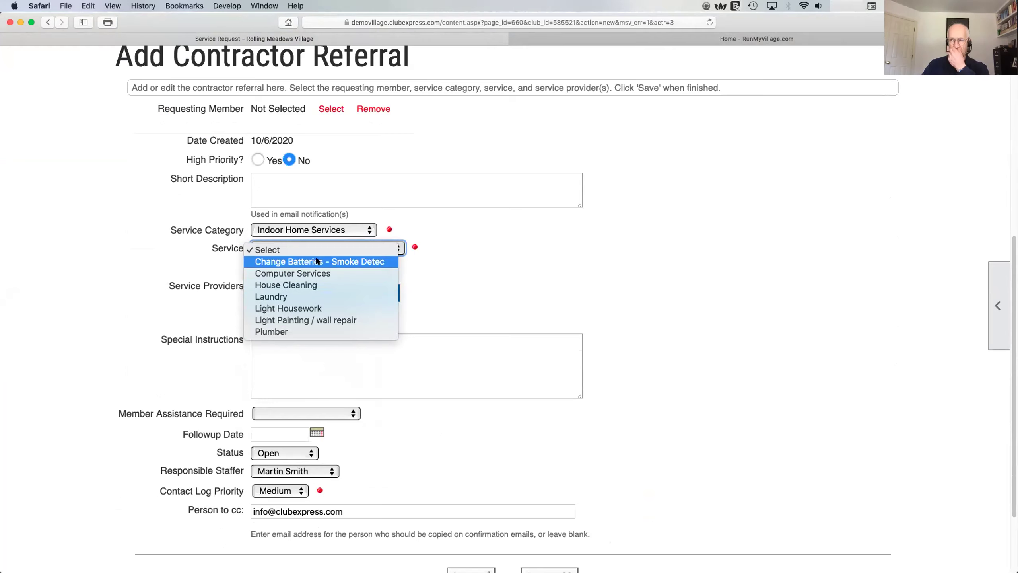
{"action": "left_click", "coordinate": [486, 263]}
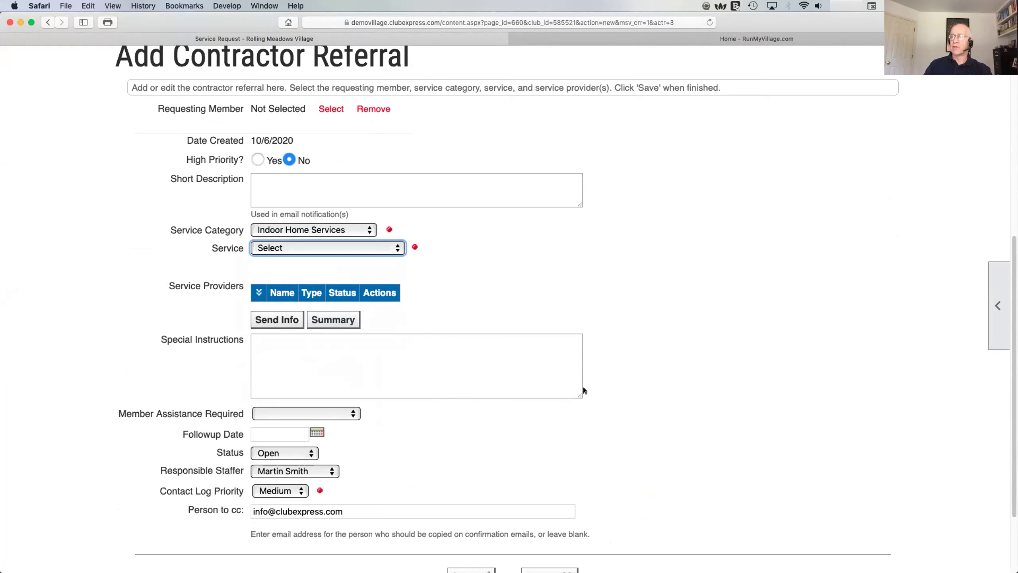
{"action": "scroll", "coordinate": [682, 387], "scroll_direction": "down", "scroll_amount": 3}
{"action": "left_click", "coordinate": [552, 481]}
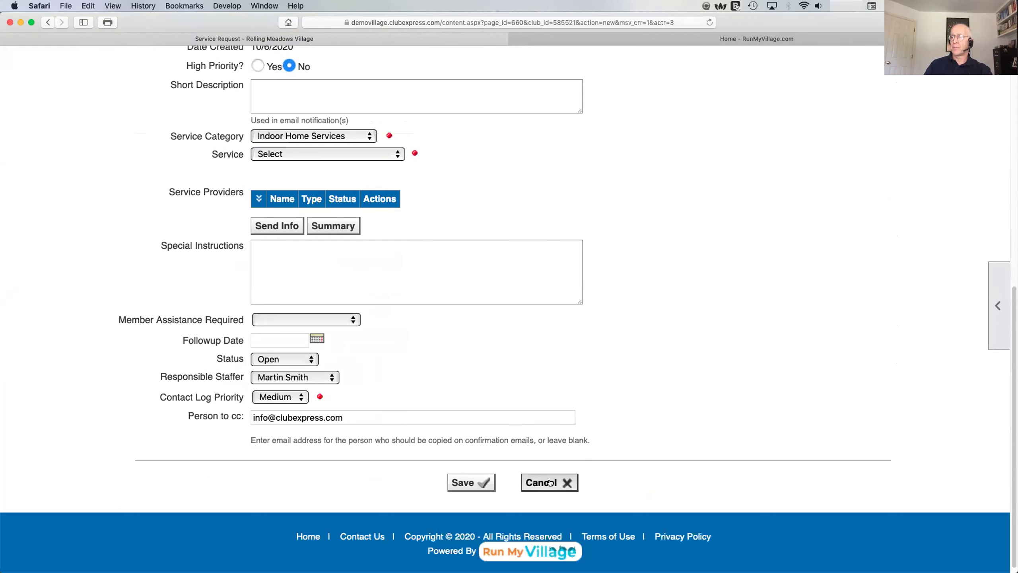
Examine the fields of a new office time request, and cancel it without saving.
{"action": "scroll", "coordinate": [646, 353], "scroll_direction": "down", "scroll_amount": 6}
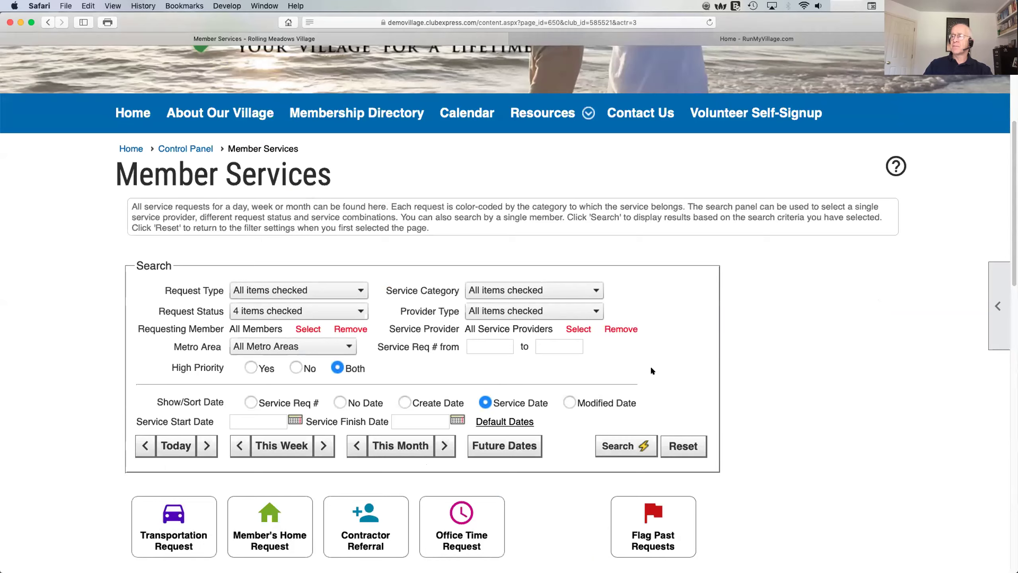
{"action": "scroll", "coordinate": [573, 421], "scroll_direction": "down", "scroll_amount": 2}
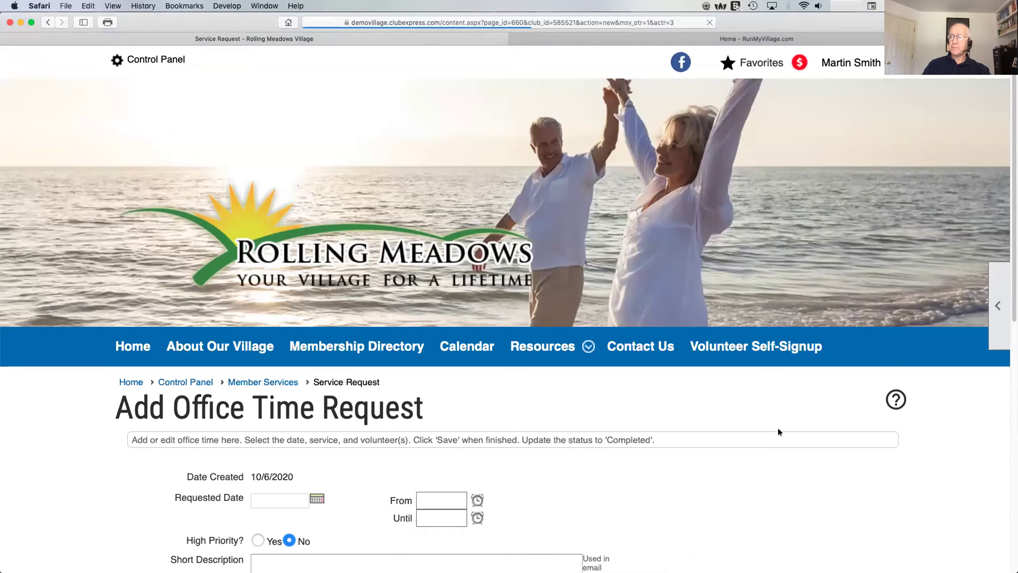
{"action": "scroll", "coordinate": [778, 427], "scroll_direction": "down", "scroll_amount": 7}
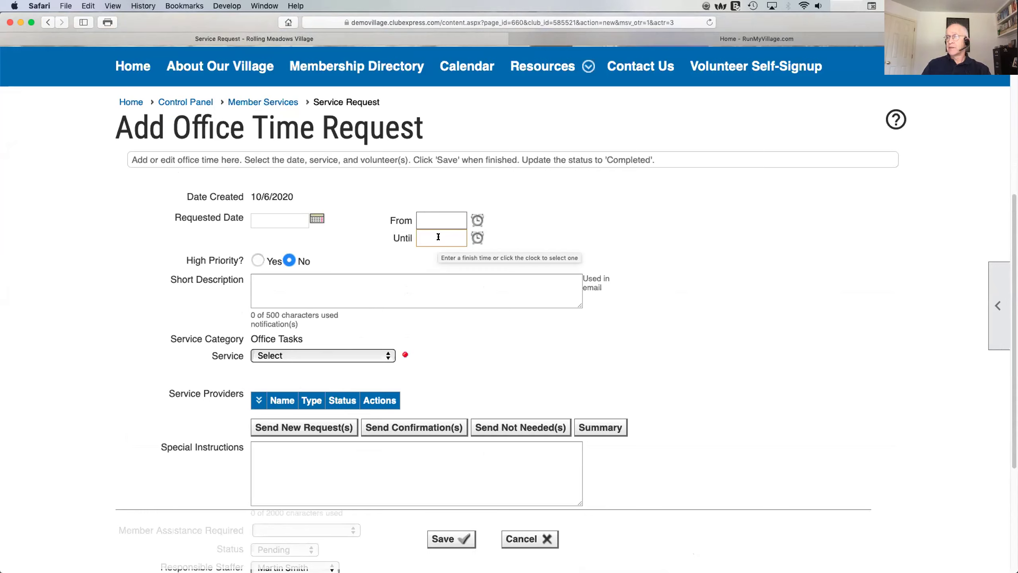
{"action": "left_click", "coordinate": [519, 538]}
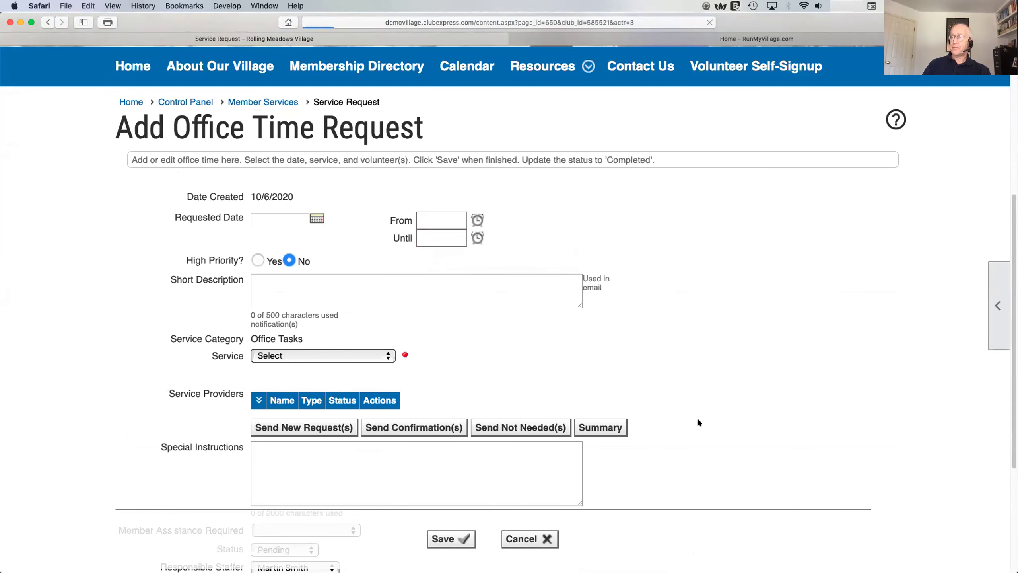
Examine the individual, repeating and undated copy options for the 9/23 Home Wellness Visit request, and cancel without copying.
{"action": "scroll", "coordinate": [735, 349], "scroll_direction": "down", "scroll_amount": 5}
{"action": "scroll", "coordinate": [736, 351], "scroll_direction": "down", "scroll_amount": 9}
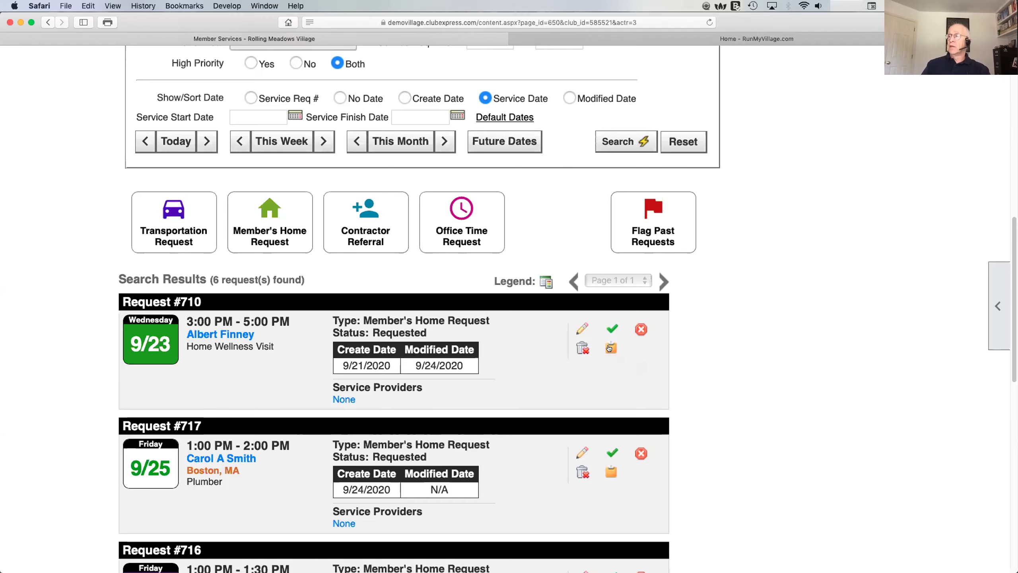
{"action": "left_click", "coordinate": [609, 348]}
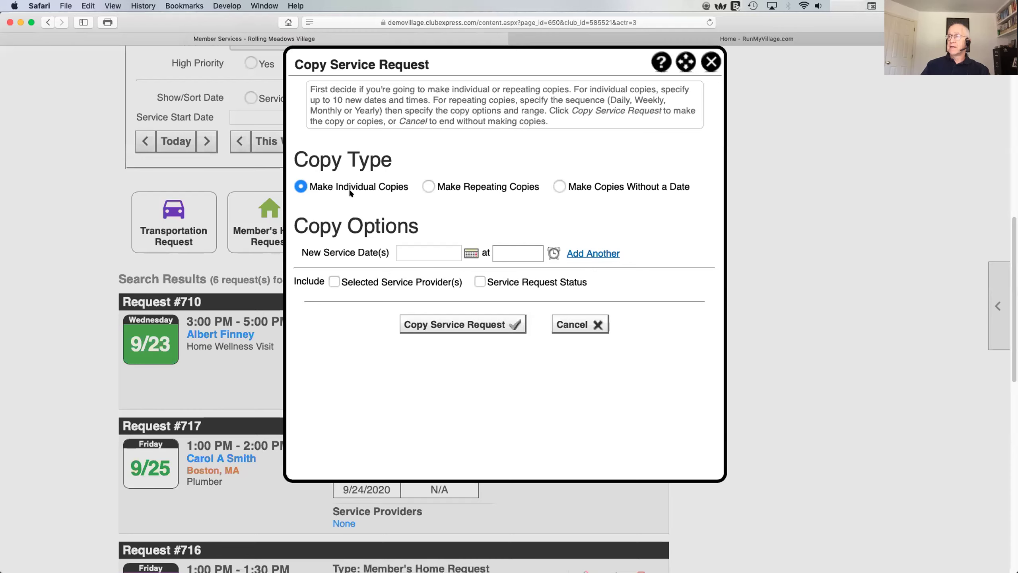
{"action": "left_click", "coordinate": [428, 186]}
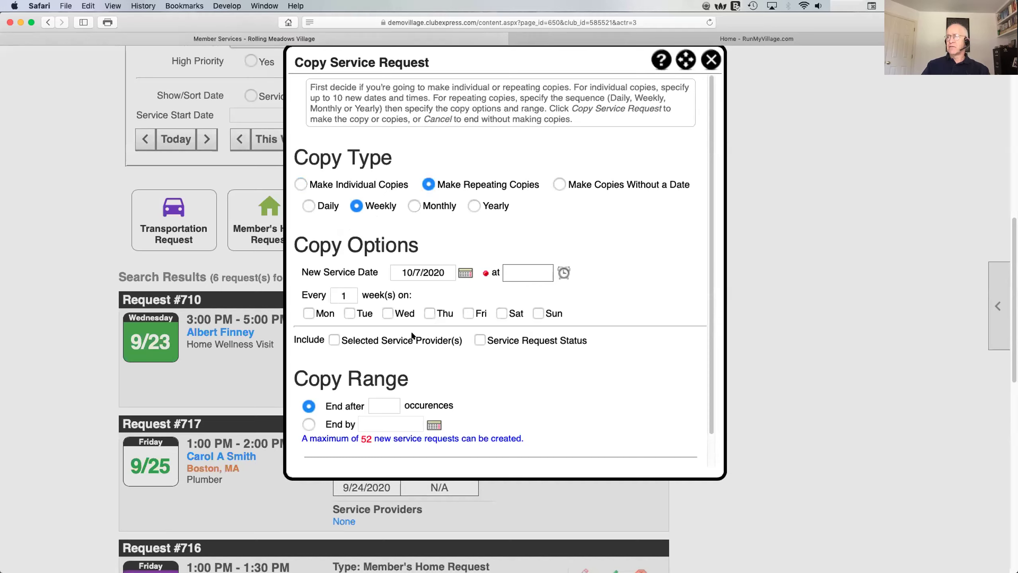
{"action": "left_click", "coordinate": [559, 185]}
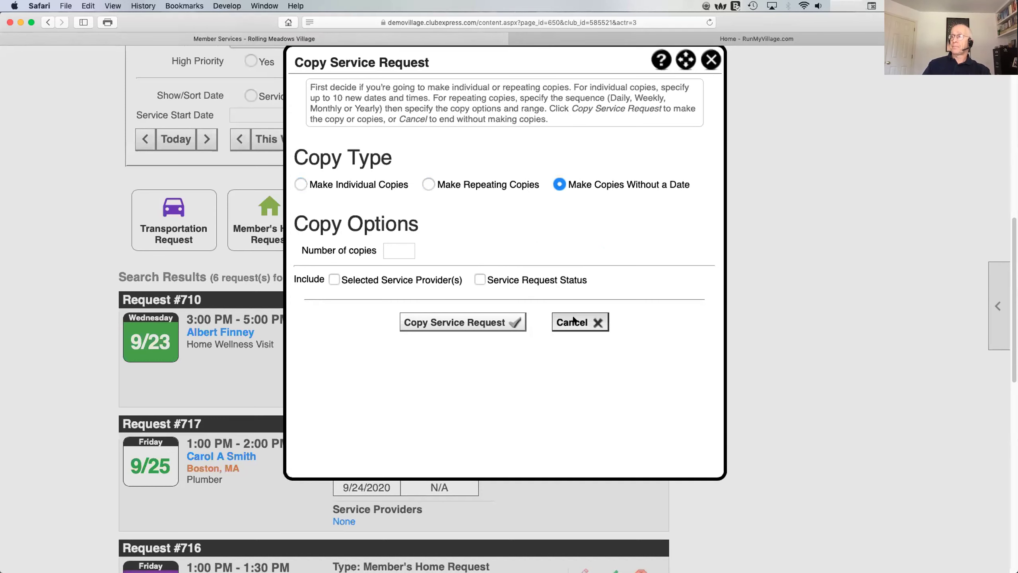
{"action": "left_click", "coordinate": [574, 321]}
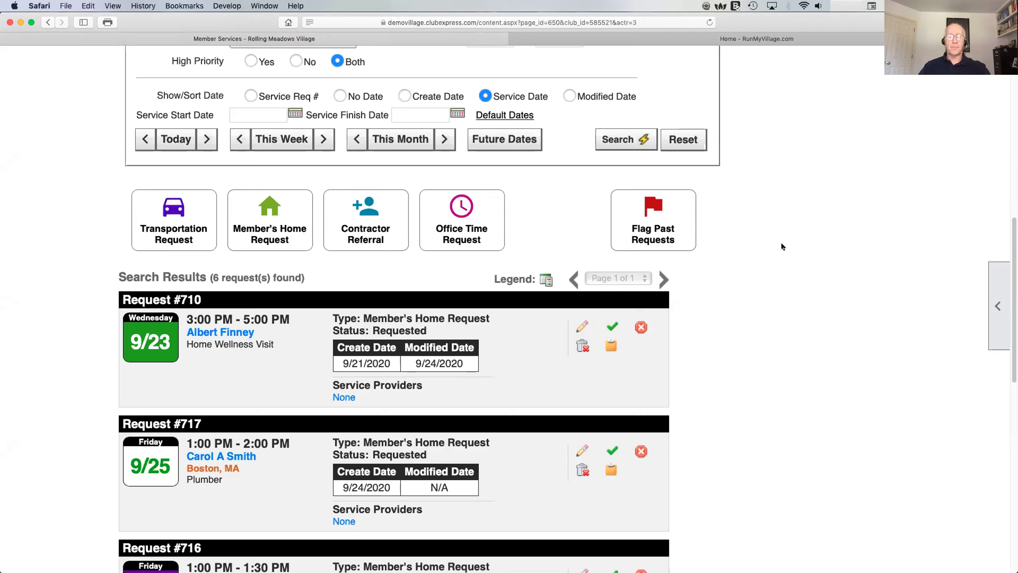
Switch to the PowerPoint presentation and advance to the Membership Dues slide.
{"action": "key", "text": "super+Tab"}
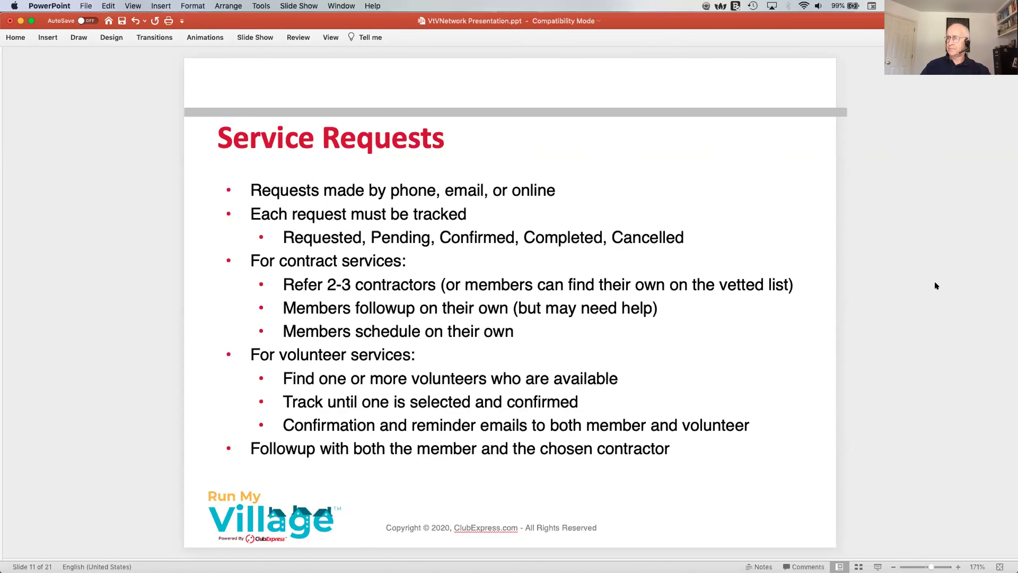
{"action": "key", "text": "Page_Down"}
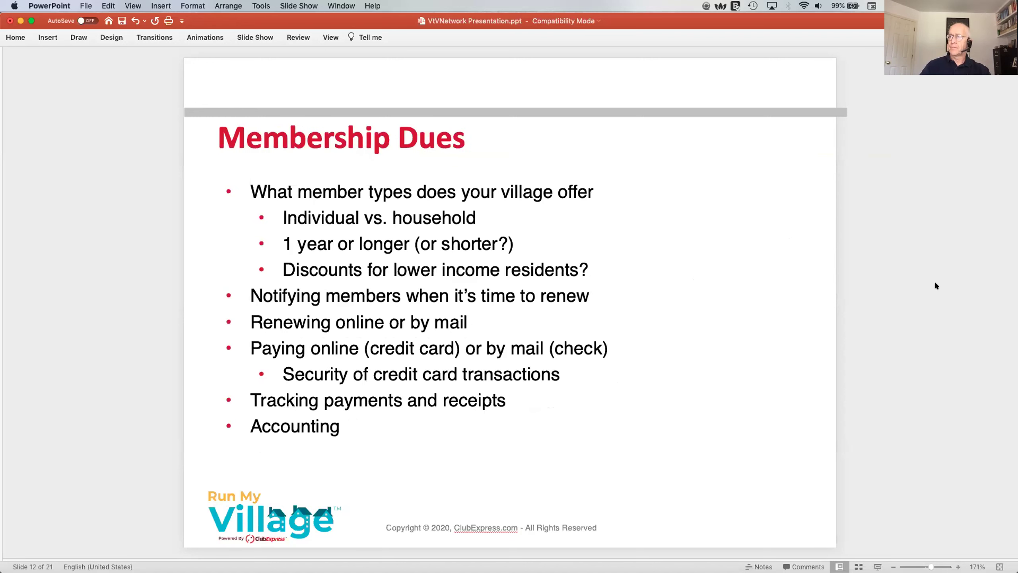
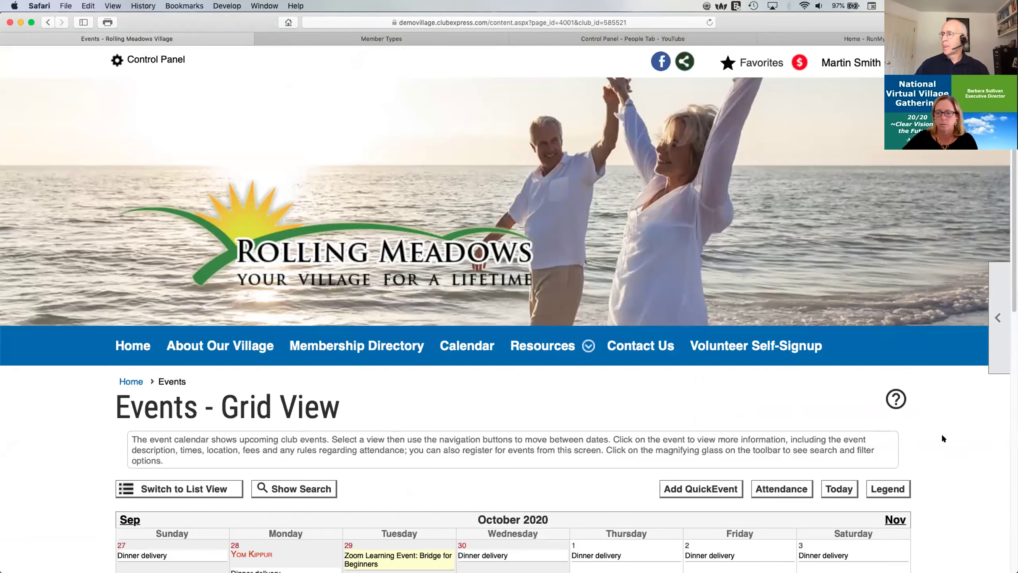
Show the October 2020 events as a list, examine the event search options, and return to the grid view.
{"action": "scroll", "coordinate": [971, 439], "scroll_direction": "down", "scroll_amount": 7}
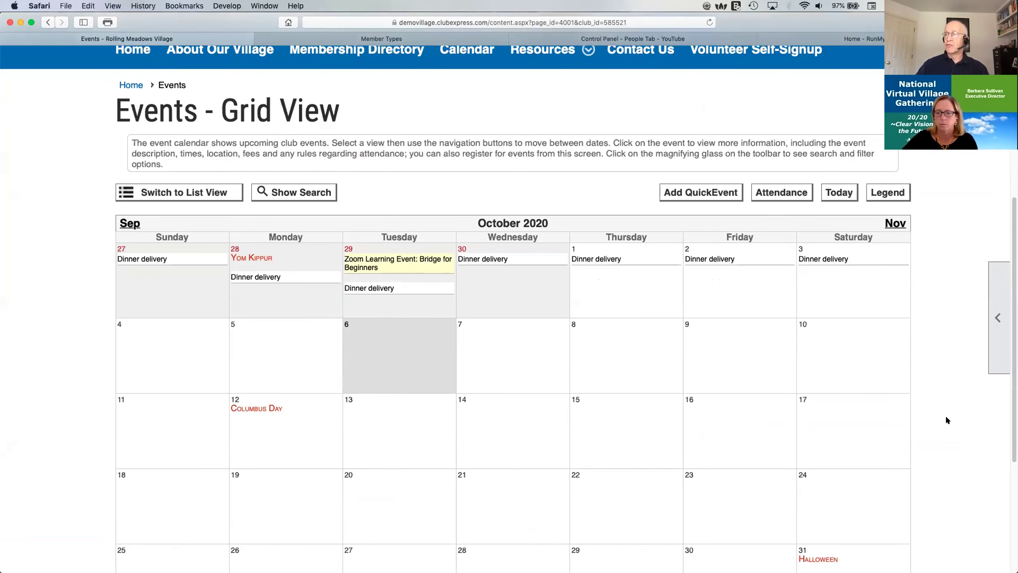
{"action": "left_click", "coordinate": [205, 190]}
{"action": "scroll", "coordinate": [251, 435], "scroll_direction": "down", "scroll_amount": 5}
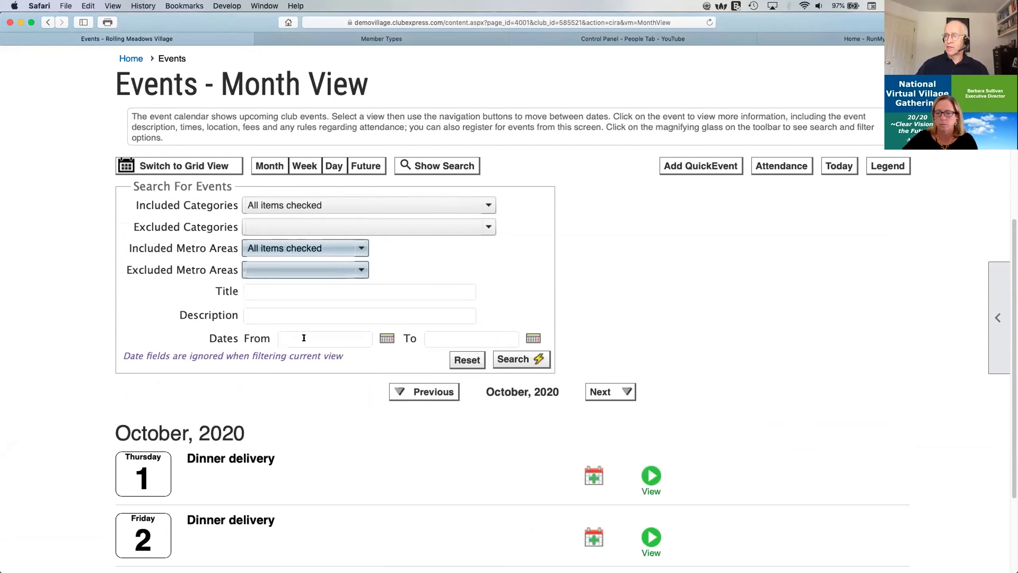
{"action": "scroll", "coordinate": [257, 434], "scroll_direction": "down", "scroll_amount": 3}
{"action": "scroll", "coordinate": [259, 427], "scroll_direction": "up", "scroll_amount": 8}
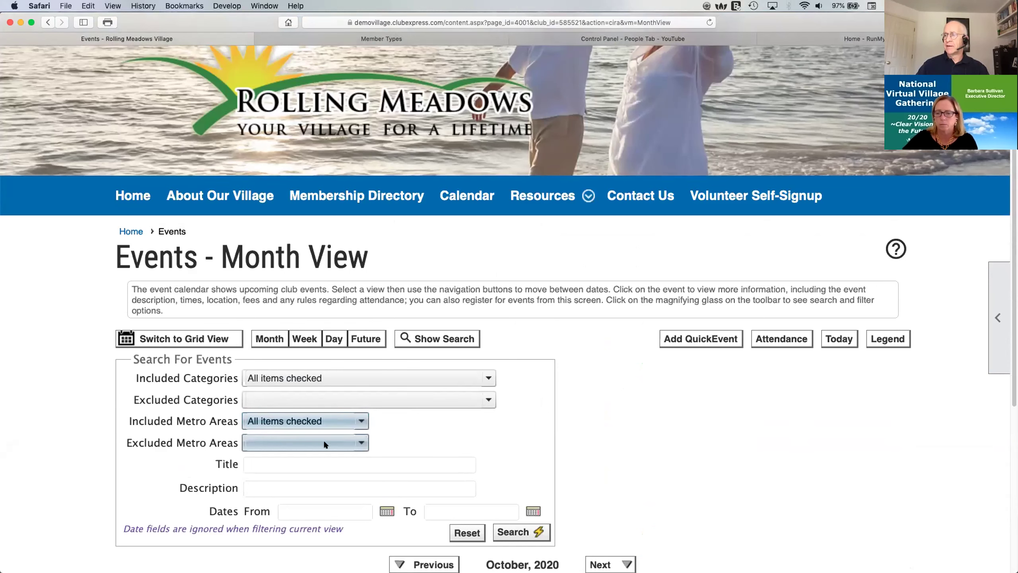
{"action": "left_click", "coordinate": [211, 345]}
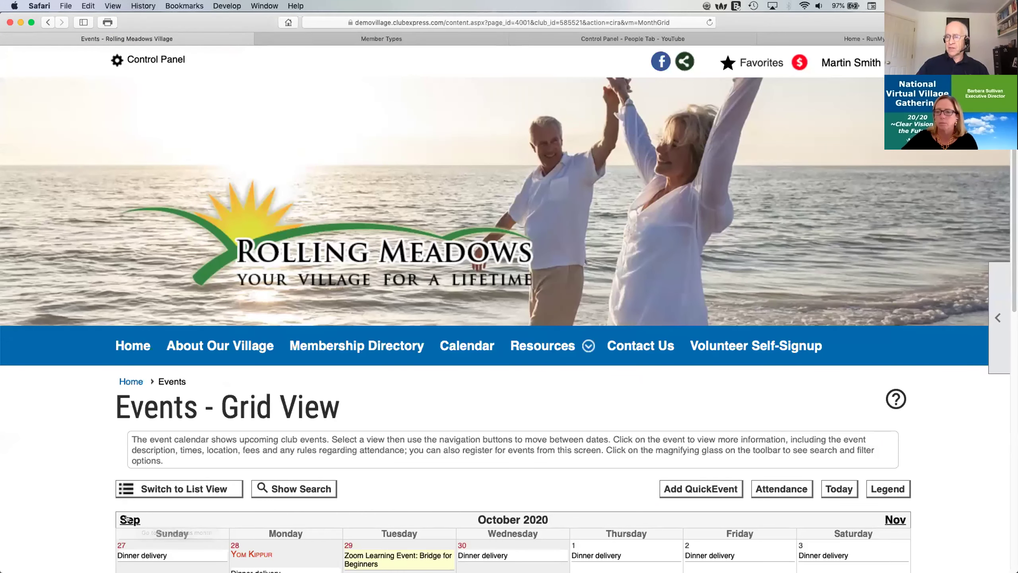
Go back to August 2020 in the events calendar and view the summary of the August 3 Zoom Social.
{"action": "left_click", "coordinate": [129, 519]}
{"action": "scroll", "coordinate": [173, 337], "scroll_direction": "down", "scroll_amount": 5}
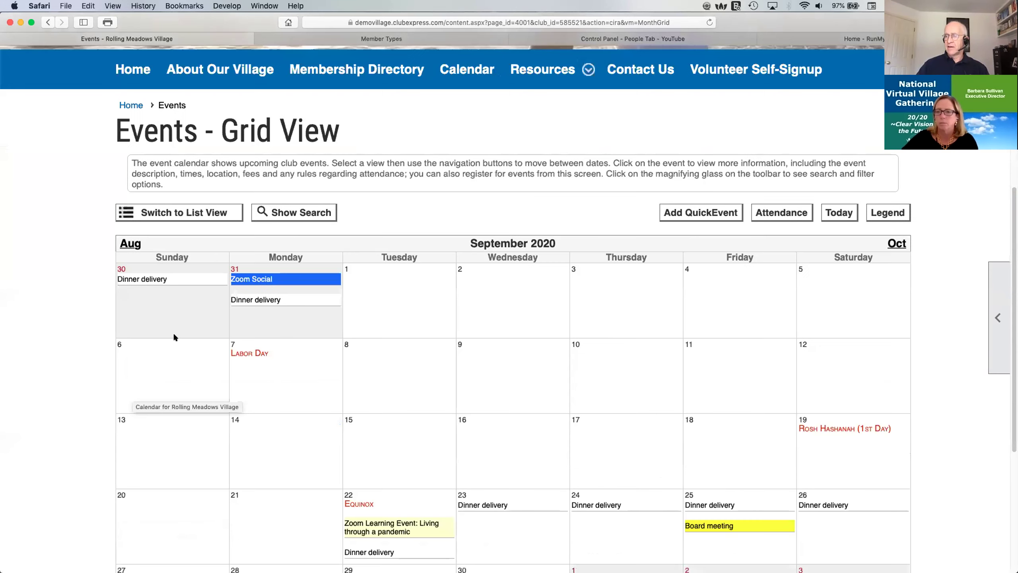
{"action": "left_click", "coordinate": [131, 243]}
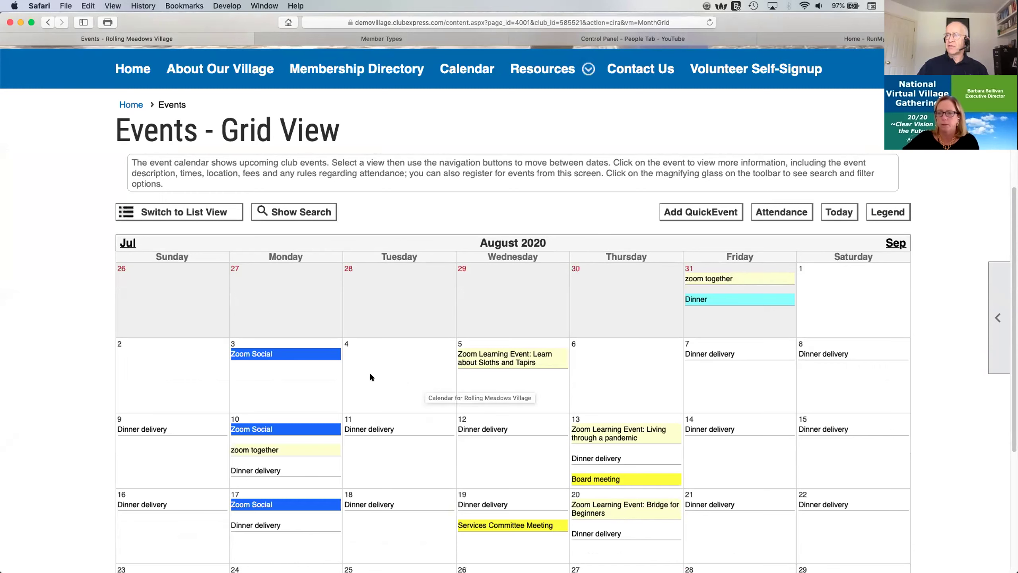
{"action": "mouse_move", "coordinate": [260, 355]}
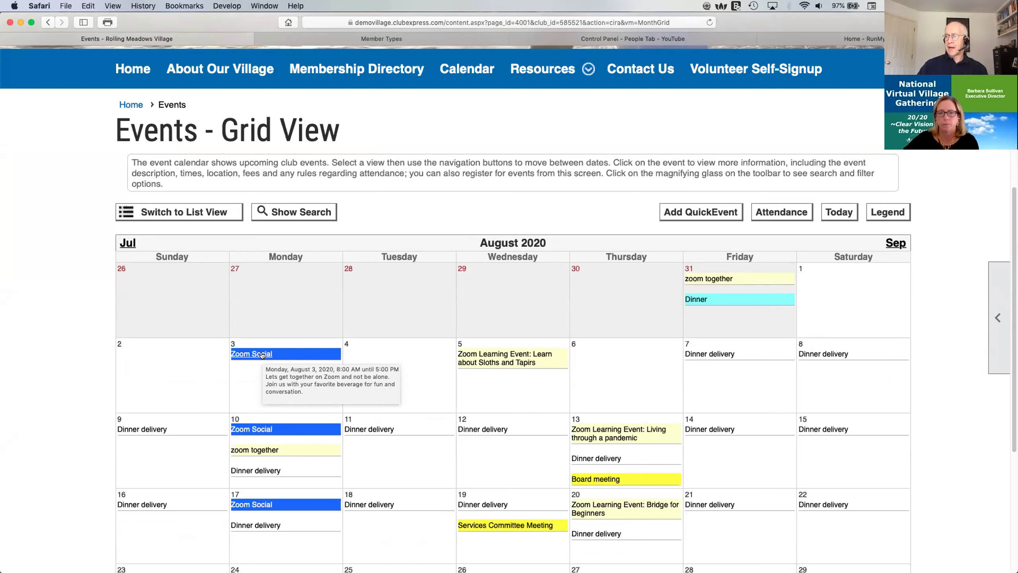
Examine the calendar's legend of event category colors, compare it with the Dinner event on July 31, and close it.
{"action": "left_click", "coordinate": [878, 212]}
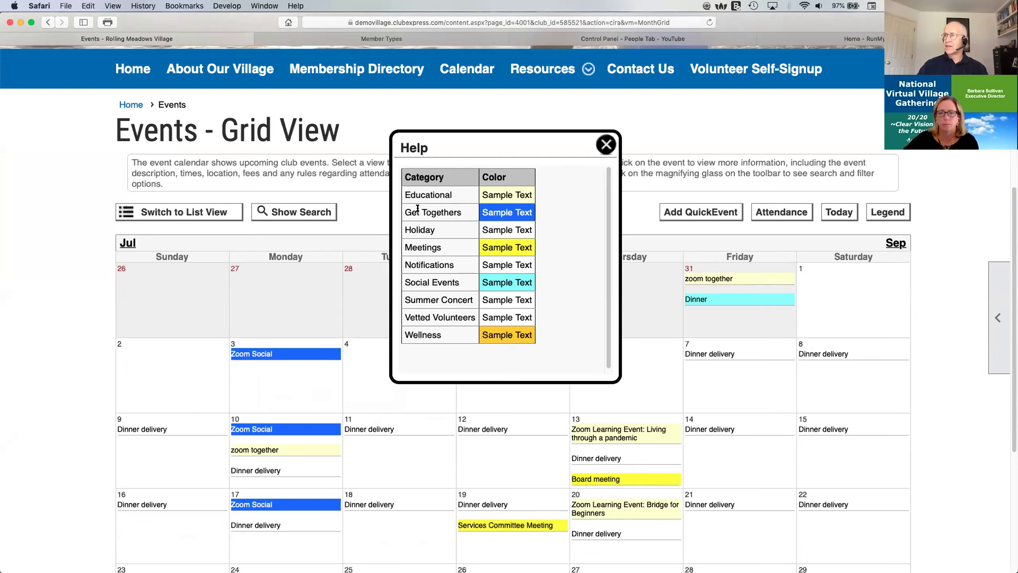
{"action": "left_click", "coordinate": [606, 145]}
{"action": "mouse_move", "coordinate": [696, 299]}
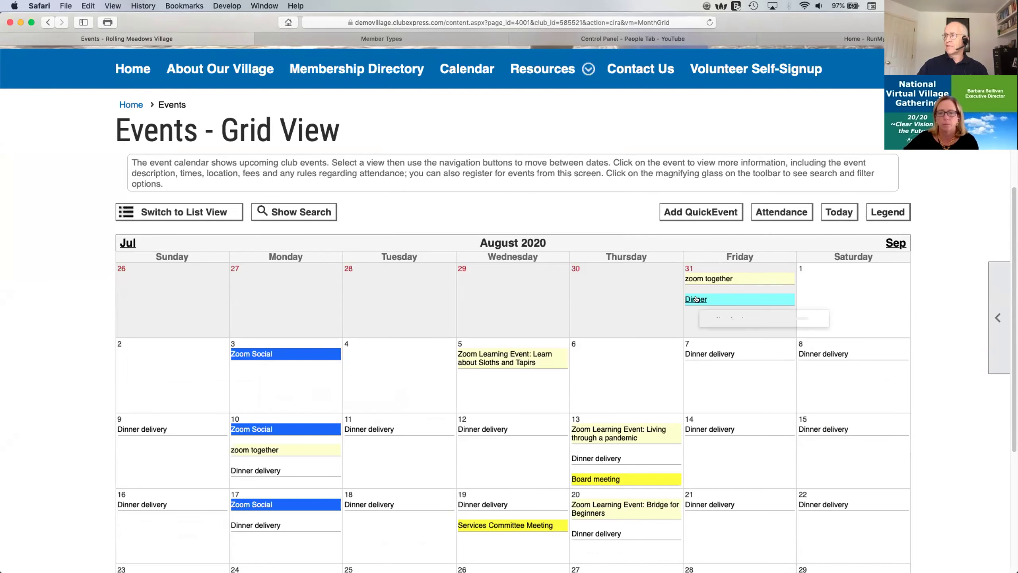
{"action": "left_click", "coordinate": [881, 216]}
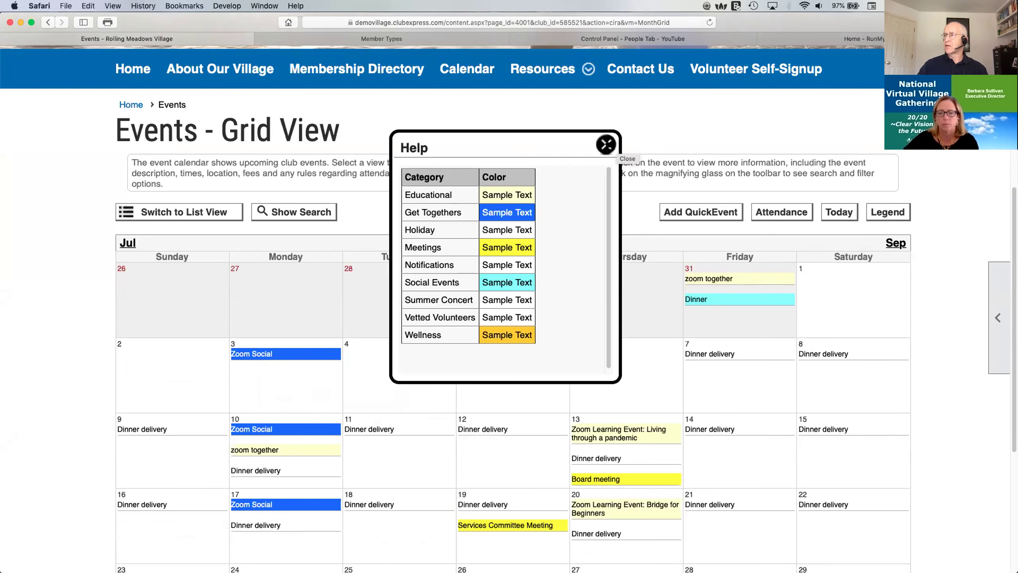
{"action": "left_click", "coordinate": [606, 145]}
Open the August 3 Zoom Social event and examine its description, schedule, location, fees and registration options.
{"action": "left_click", "coordinate": [246, 354]}
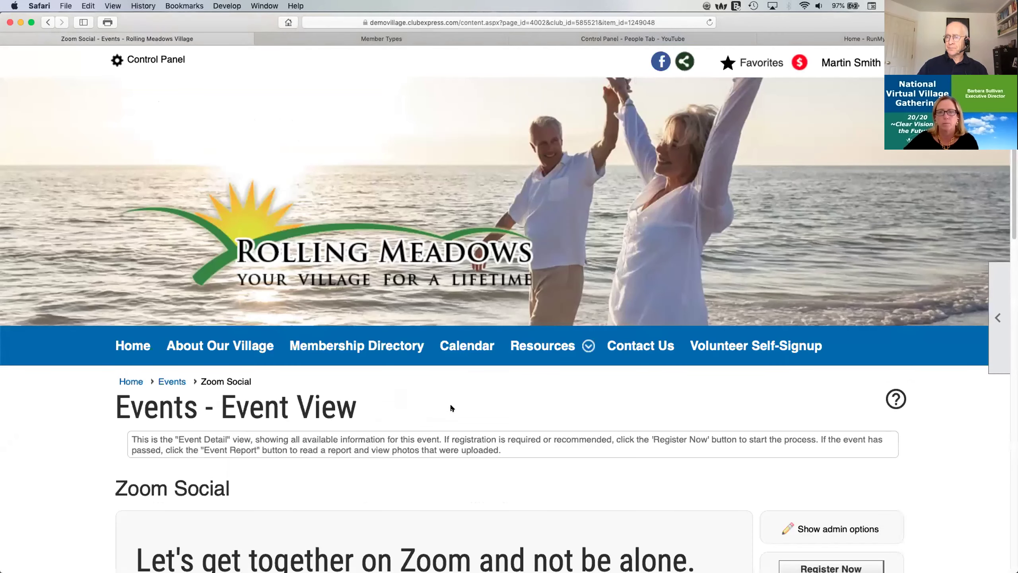
{"action": "scroll", "coordinate": [451, 403], "scroll_direction": "down", "scroll_amount": 6}
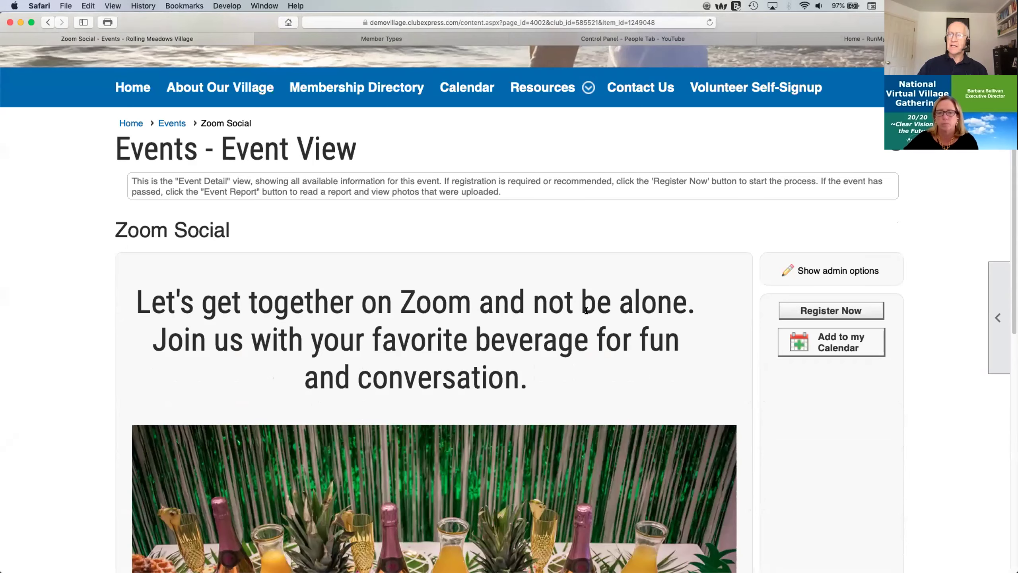
{"action": "scroll", "coordinate": [464, 481], "scroll_direction": "down", "scroll_amount": 6}
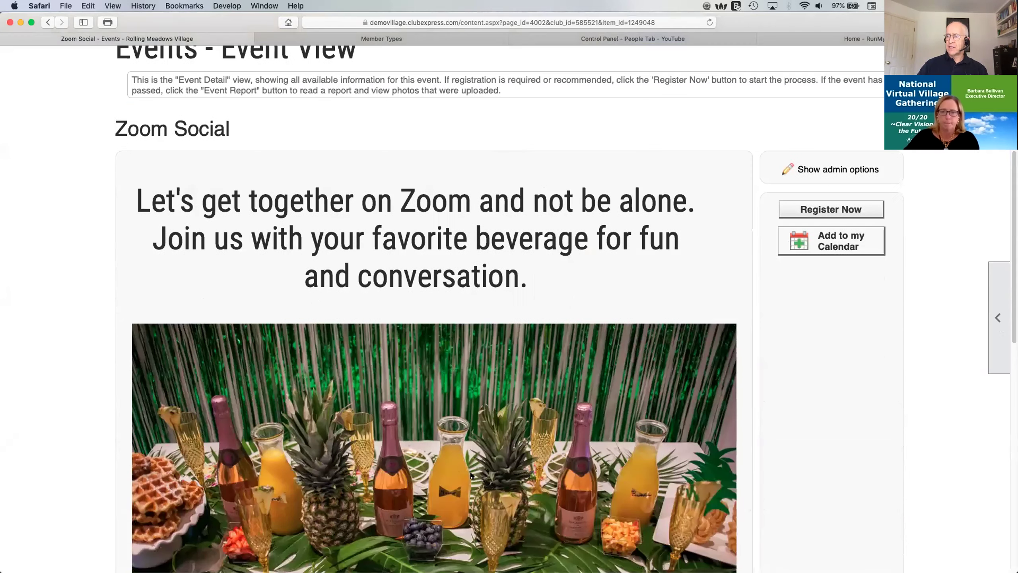
{"action": "scroll", "coordinate": [455, 465], "scroll_direction": "down", "scroll_amount": 6}
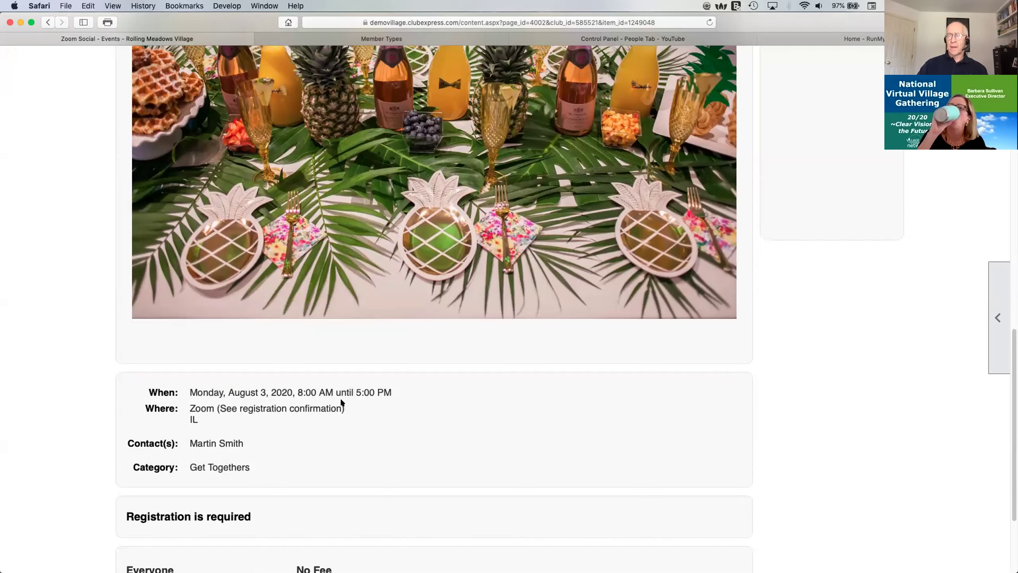
{"action": "scroll", "coordinate": [477, 447], "scroll_direction": "down", "scroll_amount": 1}
{"action": "scroll", "coordinate": [477, 444], "scroll_direction": "down", "scroll_amount": 3}
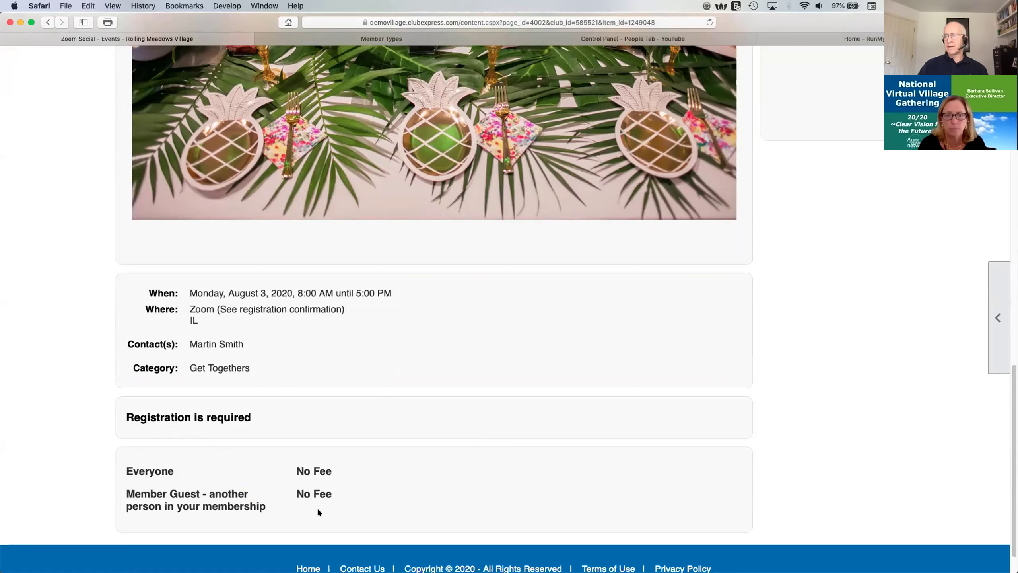
{"action": "scroll", "coordinate": [585, 462], "scroll_direction": "up", "scroll_amount": 4}
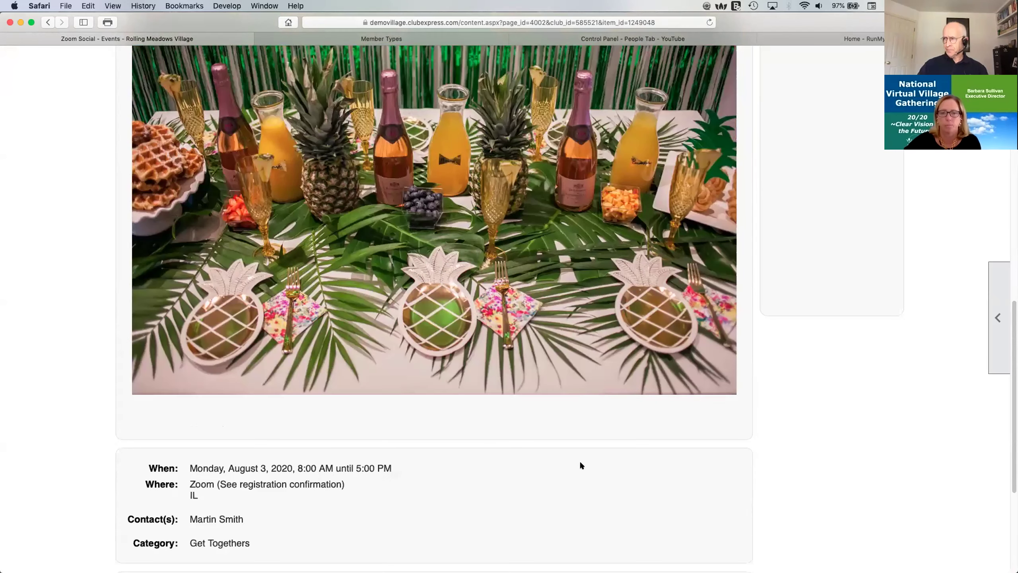
{"action": "scroll", "coordinate": [597, 409], "scroll_direction": "up", "scroll_amount": 1}
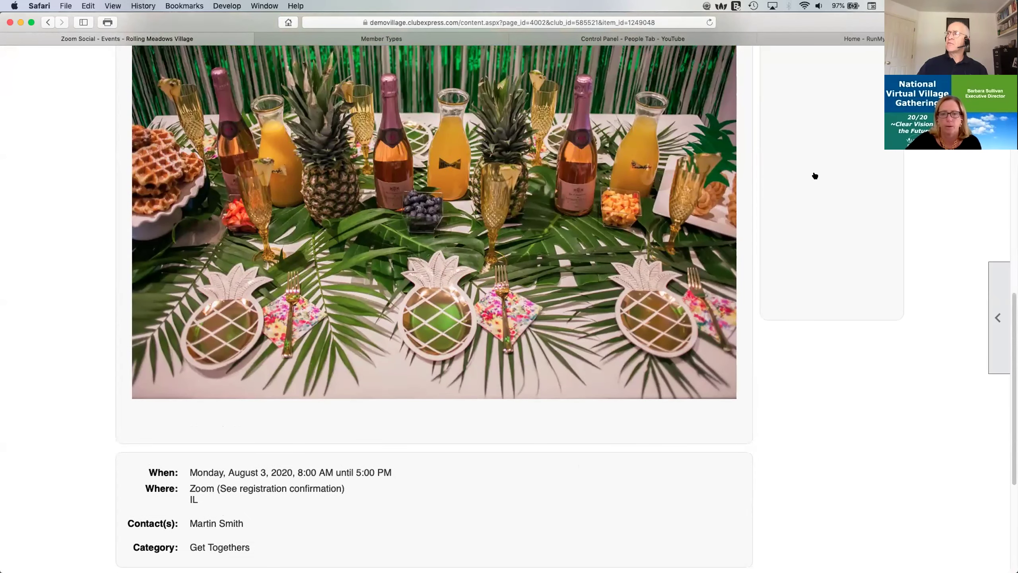
{"action": "scroll", "coordinate": [815, 176], "scroll_direction": "up", "scroll_amount": 2}
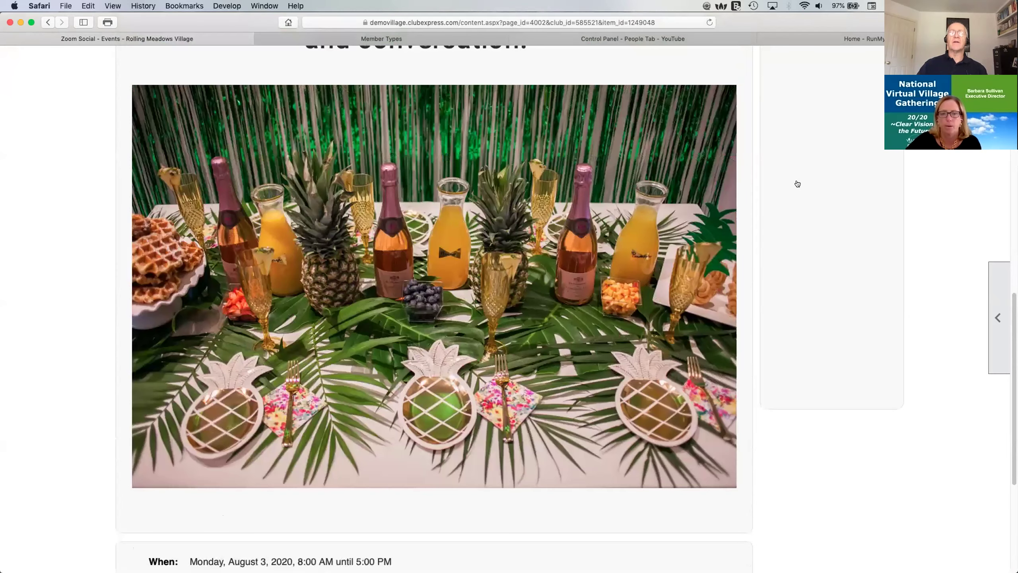
{"action": "scroll", "coordinate": [798, 184], "scroll_direction": "up", "scroll_amount": 2}
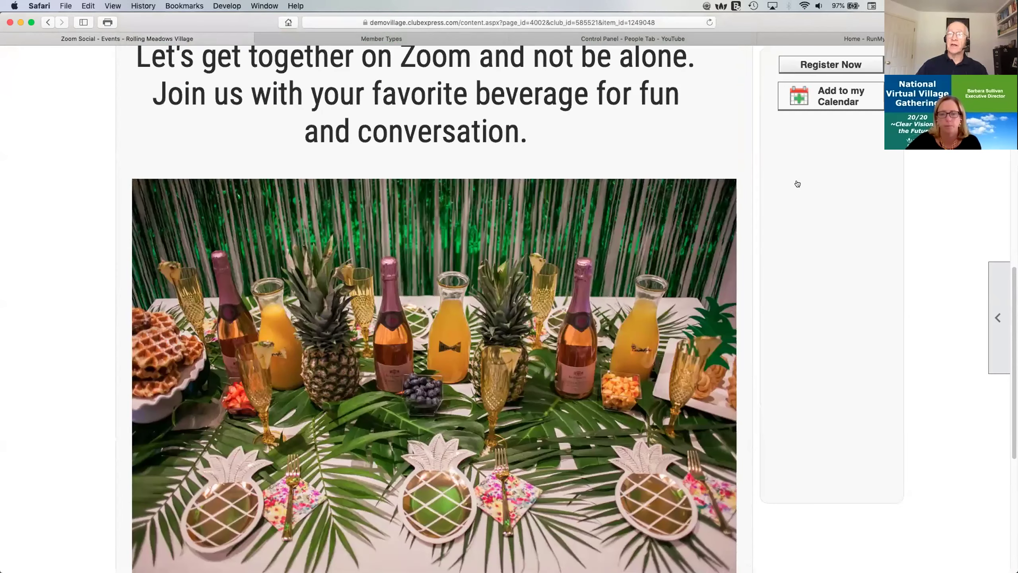
{"action": "scroll", "coordinate": [798, 184], "scroll_direction": "up", "scroll_amount": 2}
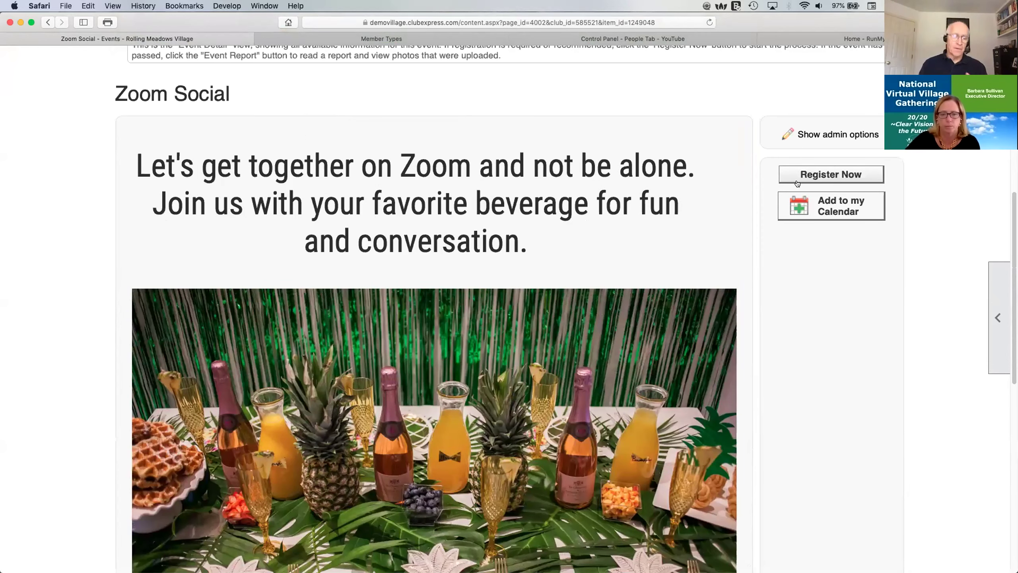
{"action": "left_click", "coordinate": [797, 181]}
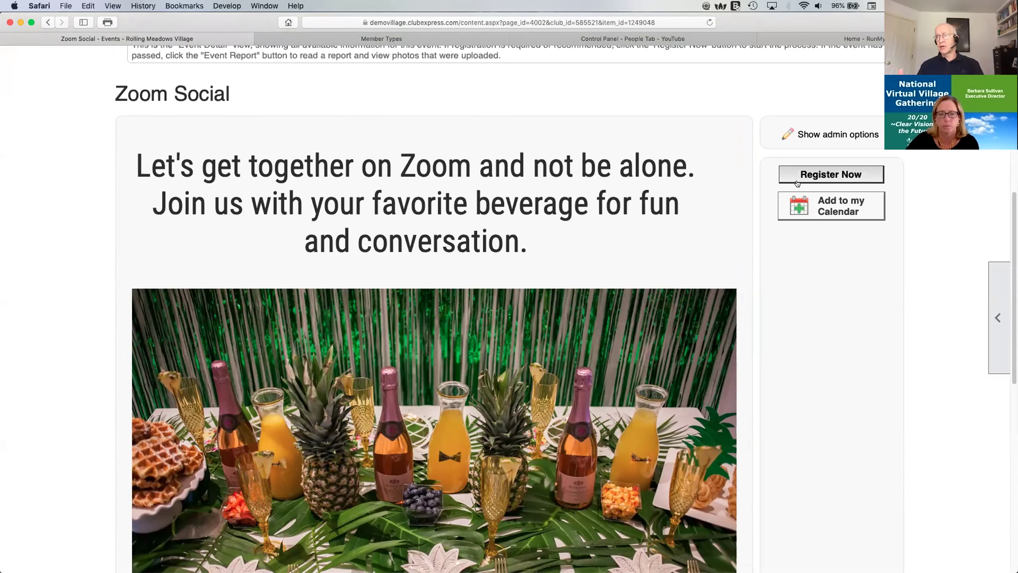
{"action": "mouse_move", "coordinate": [831, 201]}
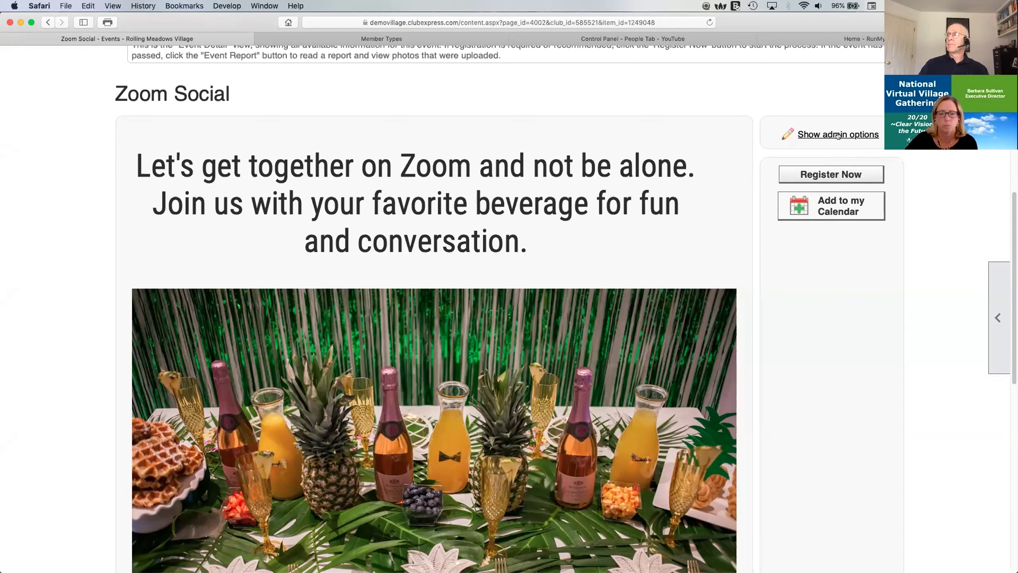
Show the Zoom Social event's admin options and examine its list of setup sections.
{"action": "left_click", "coordinate": [838, 135]}
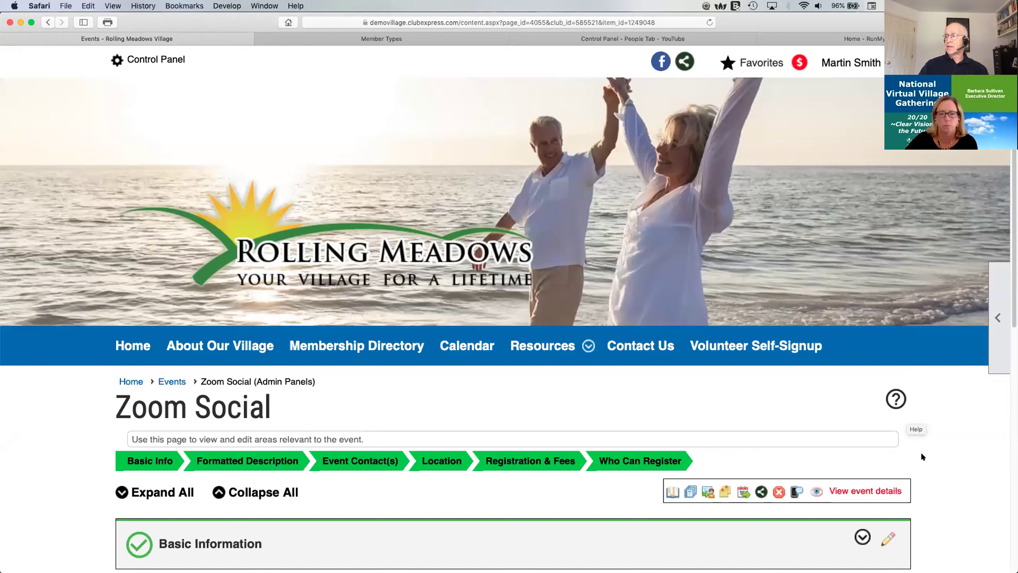
{"action": "scroll", "coordinate": [921, 457], "scroll_direction": "down", "scroll_amount": 4}
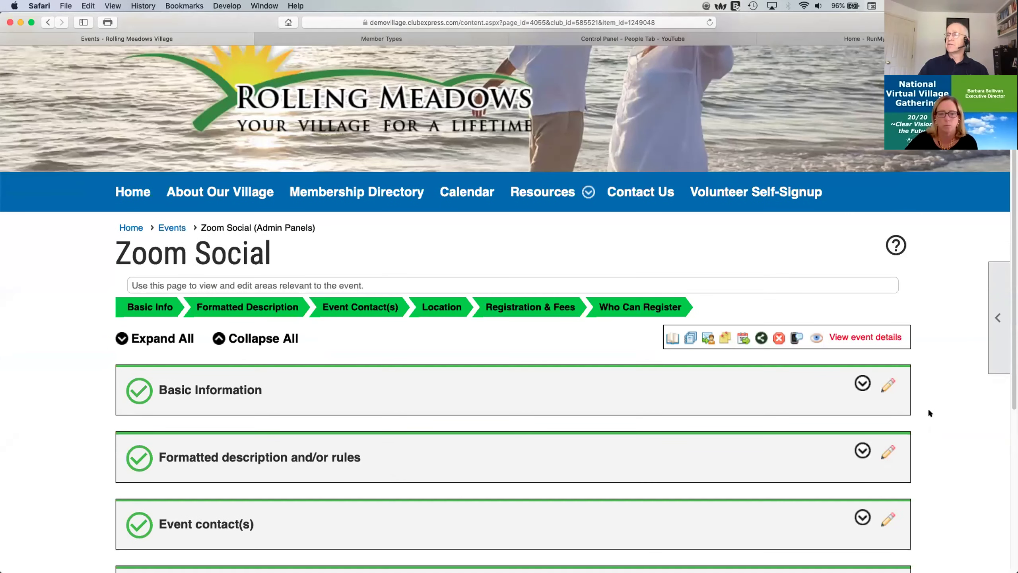
{"action": "scroll", "coordinate": [309, 221], "scroll_direction": "down", "scroll_amount": 3}
{"action": "scroll", "coordinate": [189, 132], "scroll_direction": "down", "scroll_amount": 2}
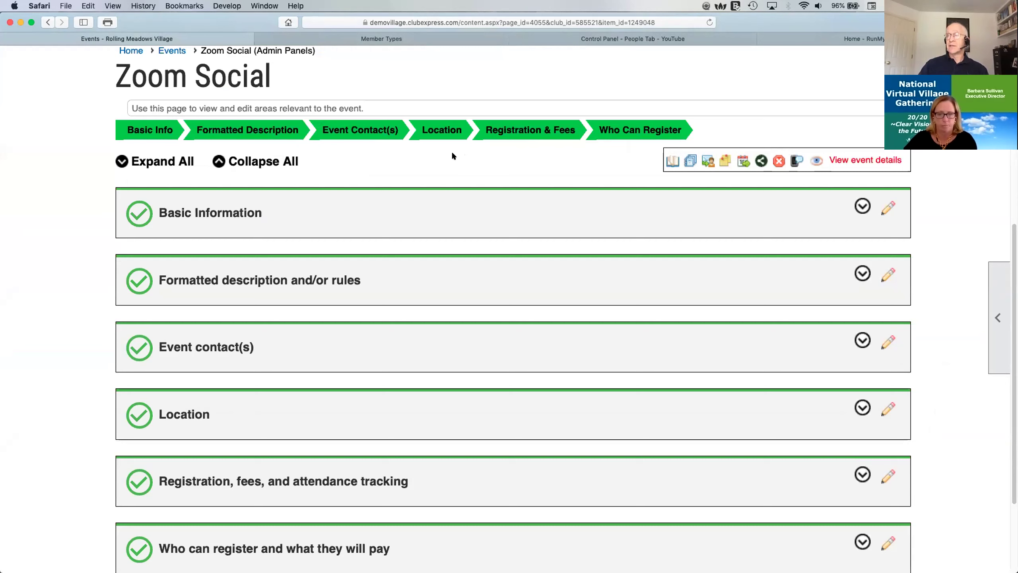
Open the Zoom Social event's basic information for editing and examine its title, category, visibility and date fields.
{"action": "left_click", "coordinate": [156, 131]}
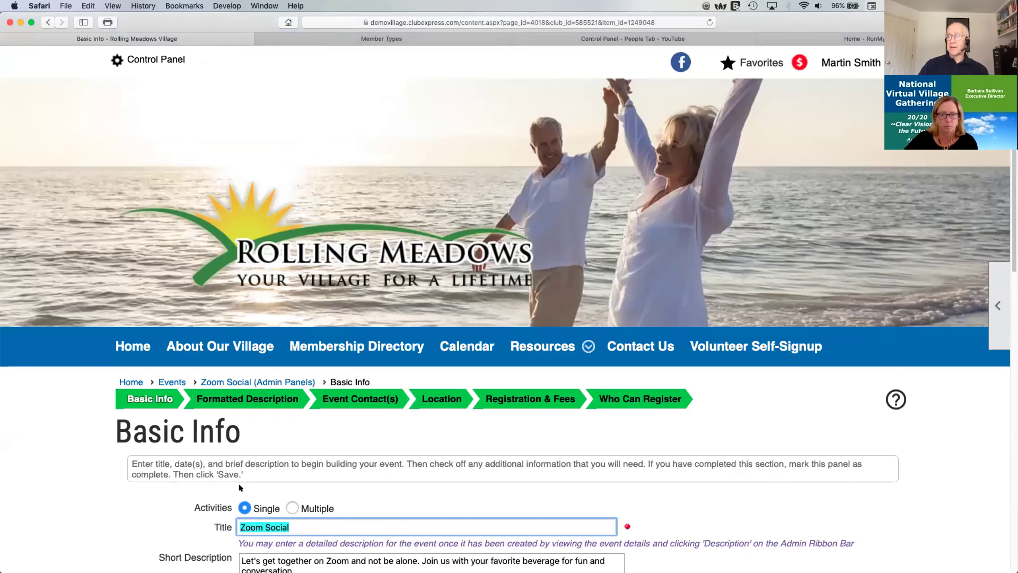
{"action": "scroll", "coordinate": [239, 409], "scroll_direction": "down", "scroll_amount": 5}
{"action": "scroll", "coordinate": [164, 434], "scroll_direction": "down", "scroll_amount": 3}
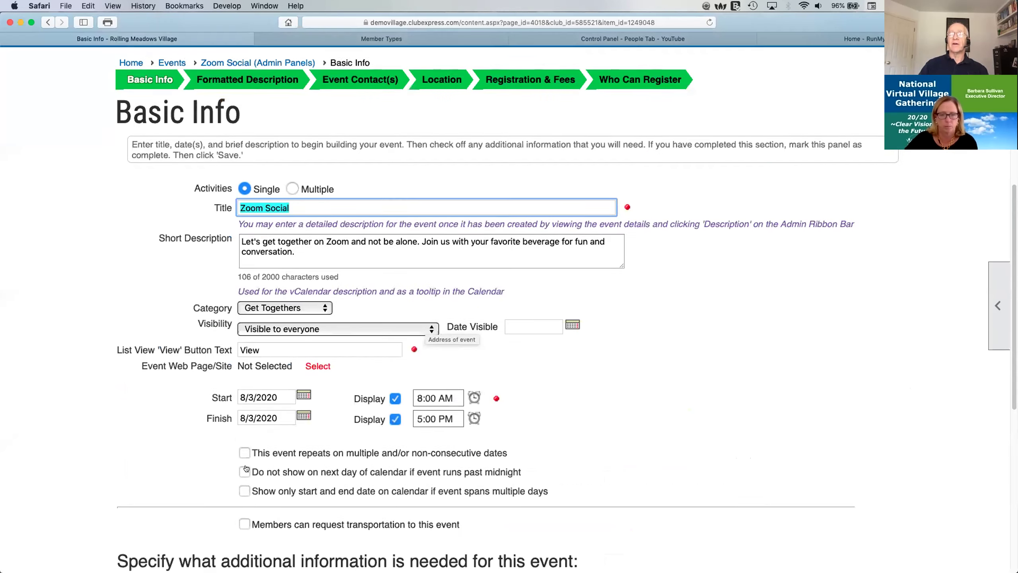
Examine the Zoom Social event's repeat, transportation and additional-information options, and leave the form without saving.
{"action": "scroll", "coordinate": [166, 439], "scroll_direction": "down", "scroll_amount": 5}
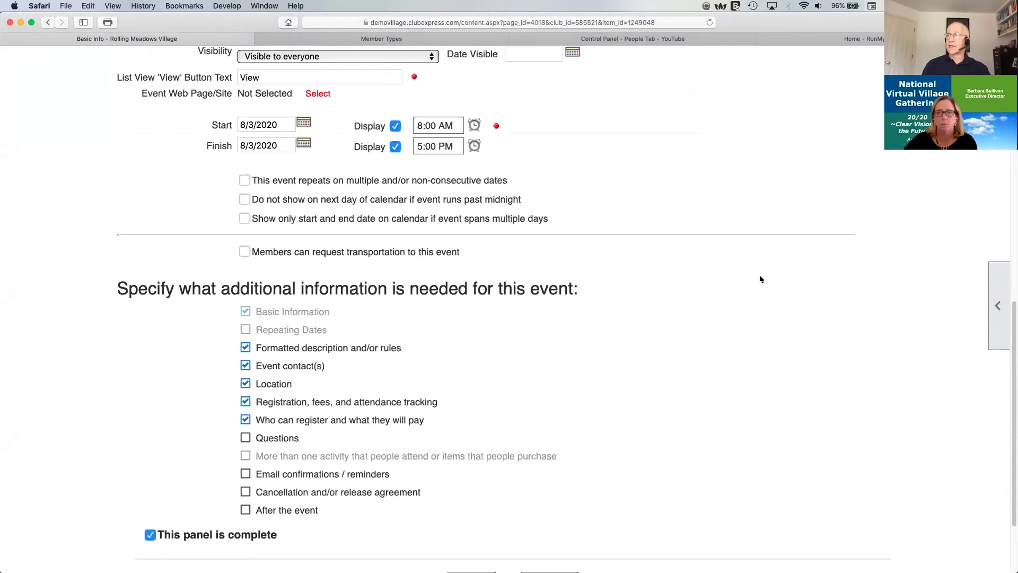
{"action": "scroll", "coordinate": [684, 309], "scroll_direction": "down", "scroll_amount": 1}
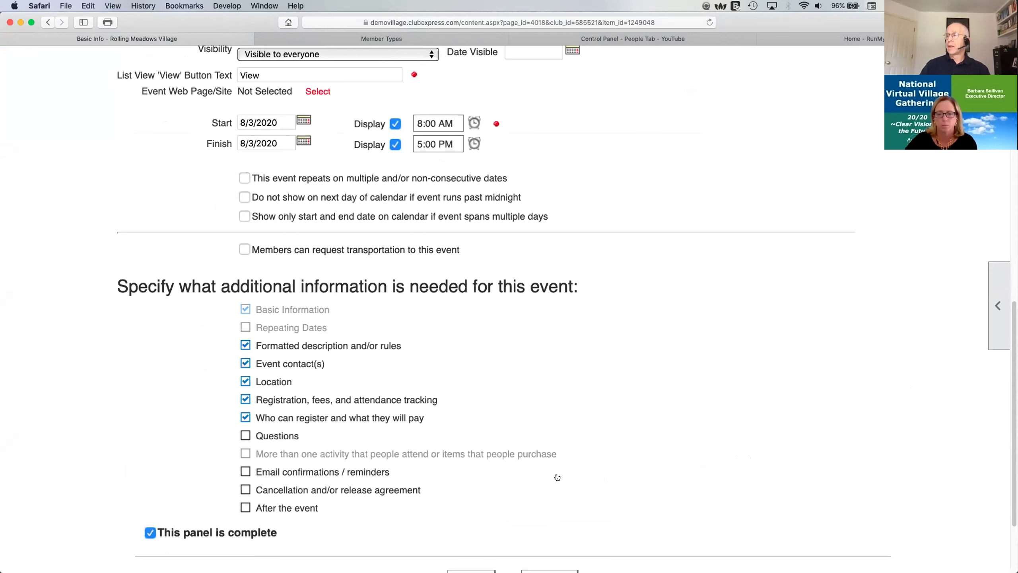
{"action": "scroll", "coordinate": [557, 477], "scroll_direction": "down", "scroll_amount": 3}
{"action": "left_click", "coordinate": [571, 471]}
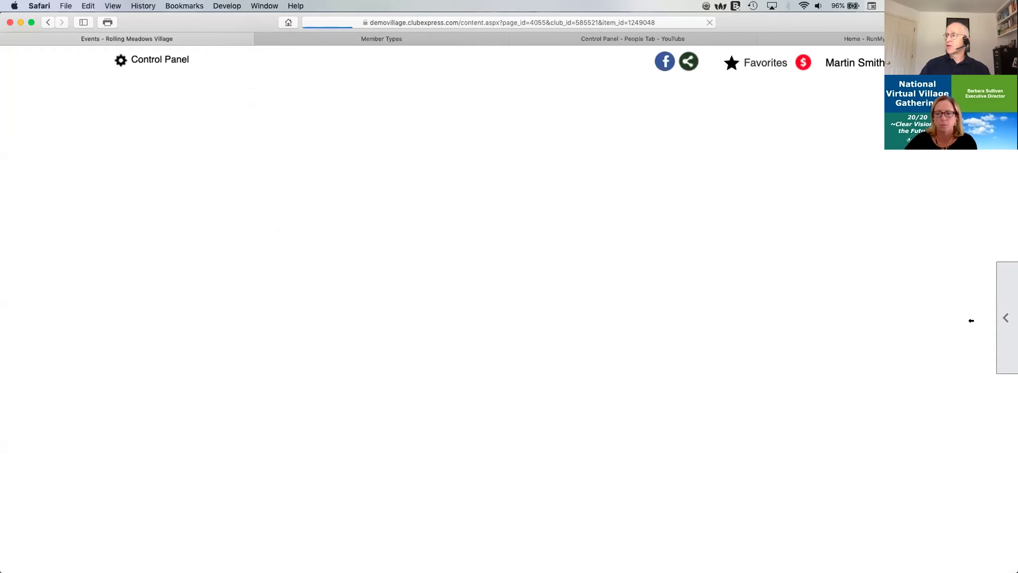
Open the Events Manager and examine its search filters, event list with maintenance options, and available configuration choices.
{"action": "left_click", "coordinate": [1006, 318]}
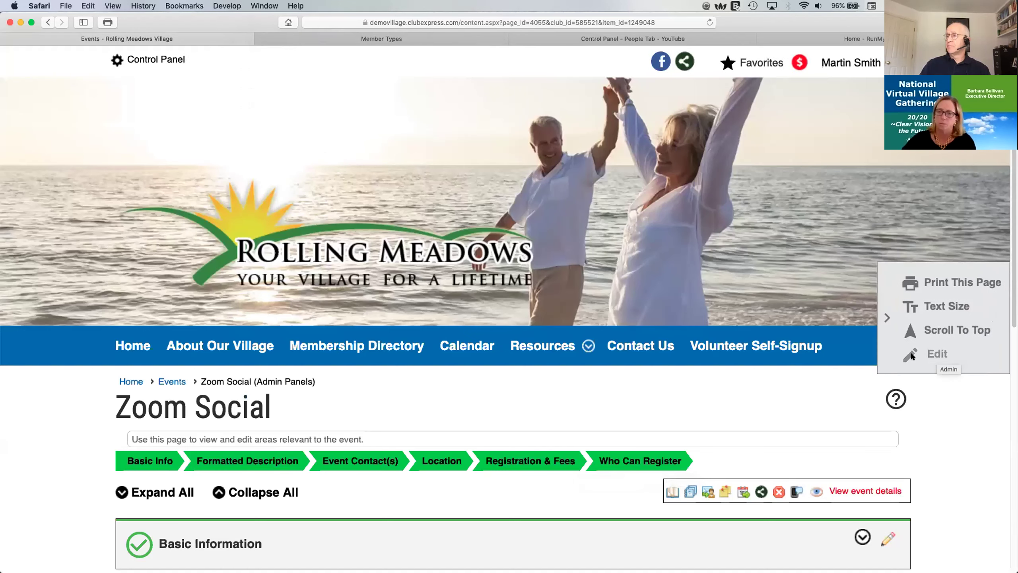
{"action": "left_click", "coordinate": [911, 354]}
{"action": "scroll", "coordinate": [464, 380], "scroll_direction": "down", "scroll_amount": 1}
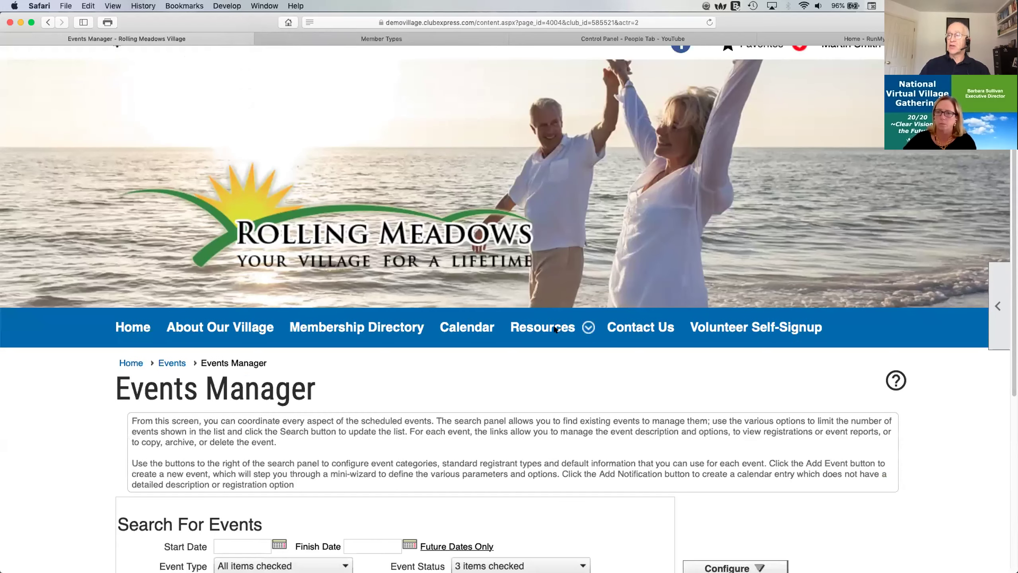
{"action": "scroll", "coordinate": [575, 362], "scroll_direction": "down", "scroll_amount": 5}
{"action": "scroll", "coordinate": [636, 391], "scroll_direction": "down", "scroll_amount": 2}
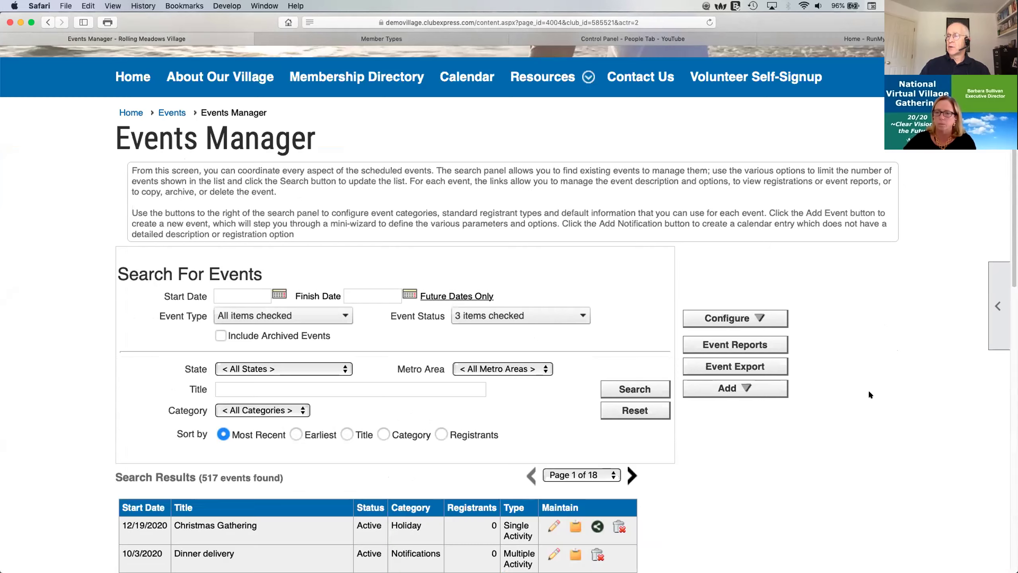
{"action": "scroll", "coordinate": [810, 395], "scroll_direction": "down", "scroll_amount": 4}
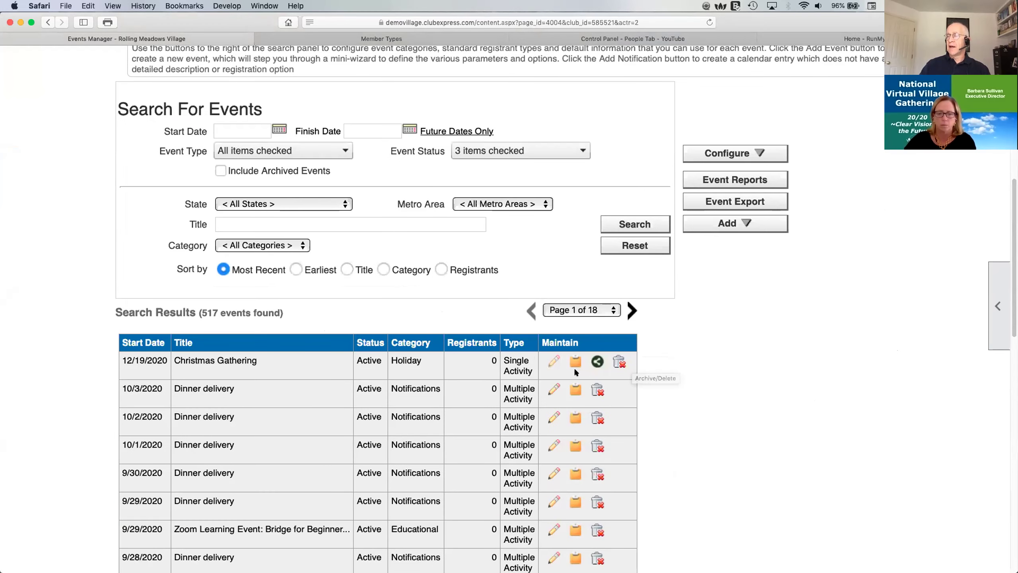
{"action": "left_click", "coordinate": [749, 154]}
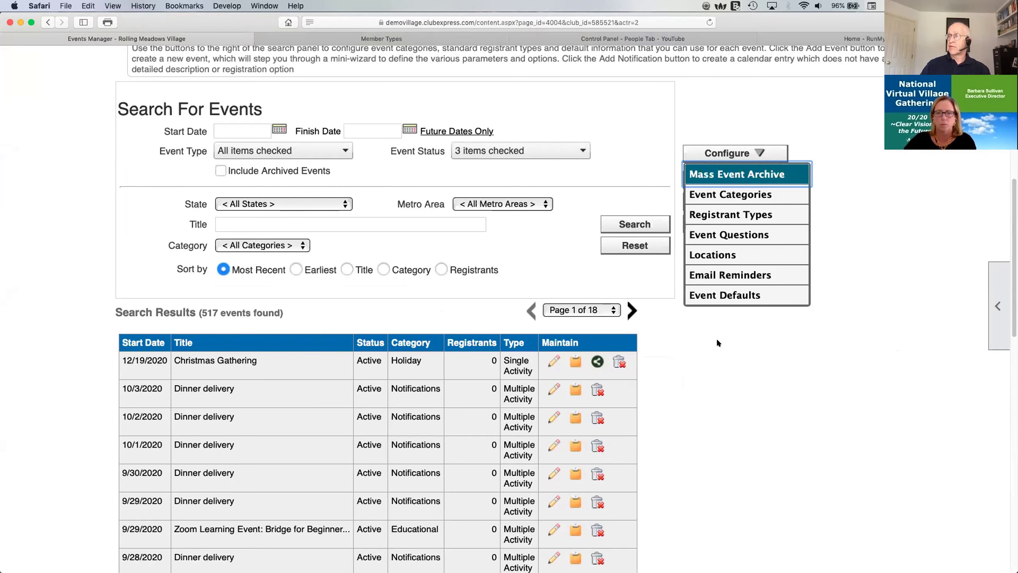
Return to the events calendar in grid view, examine its event search filters, and leave them hidden.
{"action": "scroll", "coordinate": [708, 337], "scroll_direction": "up", "scroll_amount": 5}
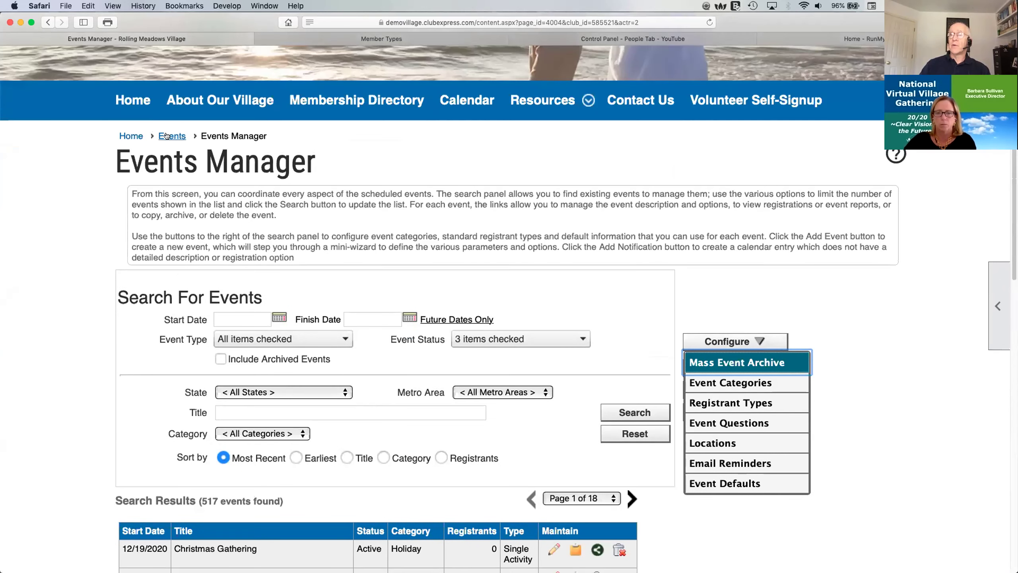
{"action": "left_click", "coordinate": [172, 136]}
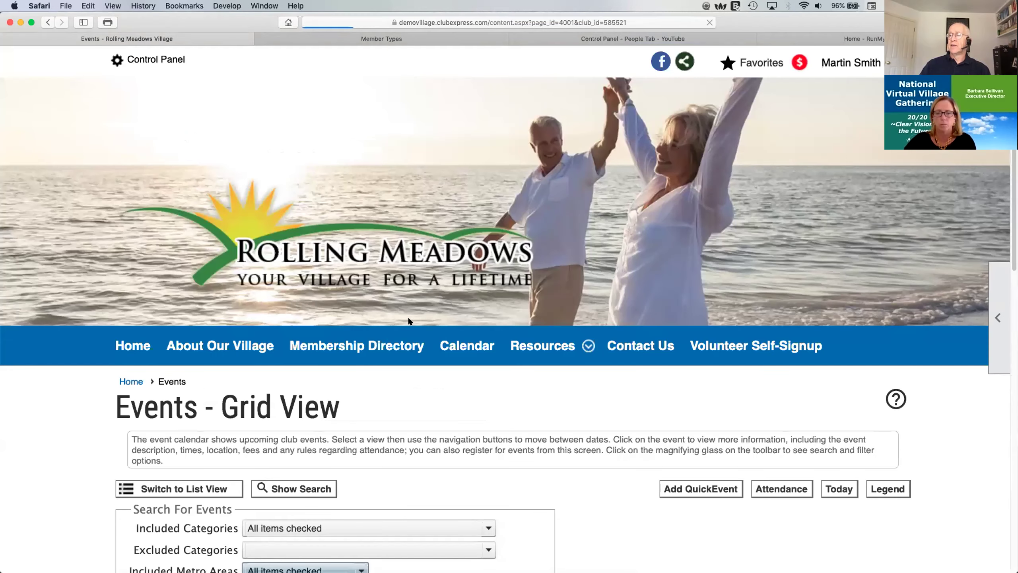
{"action": "scroll", "coordinate": [285, 367], "scroll_direction": "down", "scroll_amount": 7}
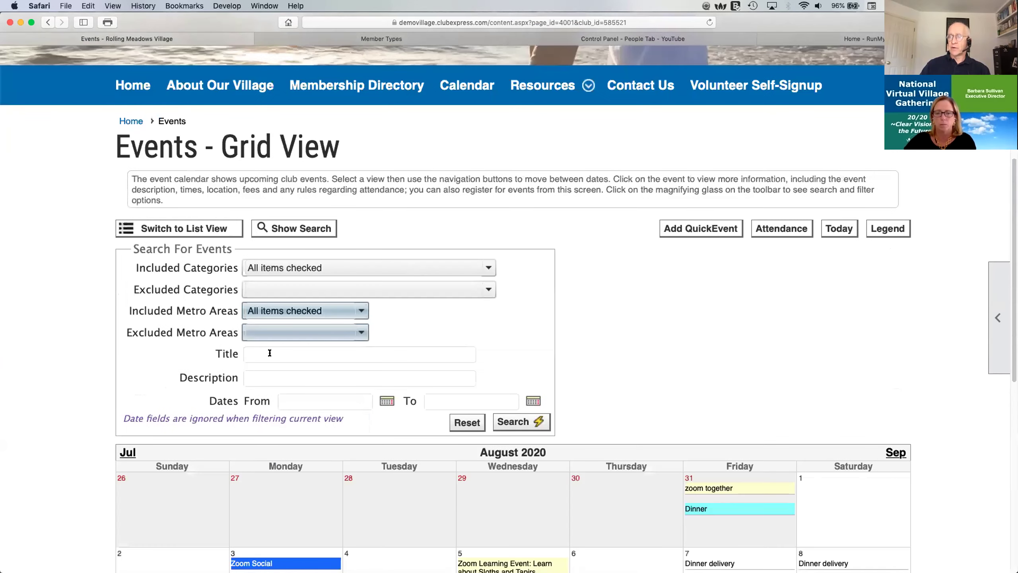
{"action": "left_click", "coordinate": [304, 229]}
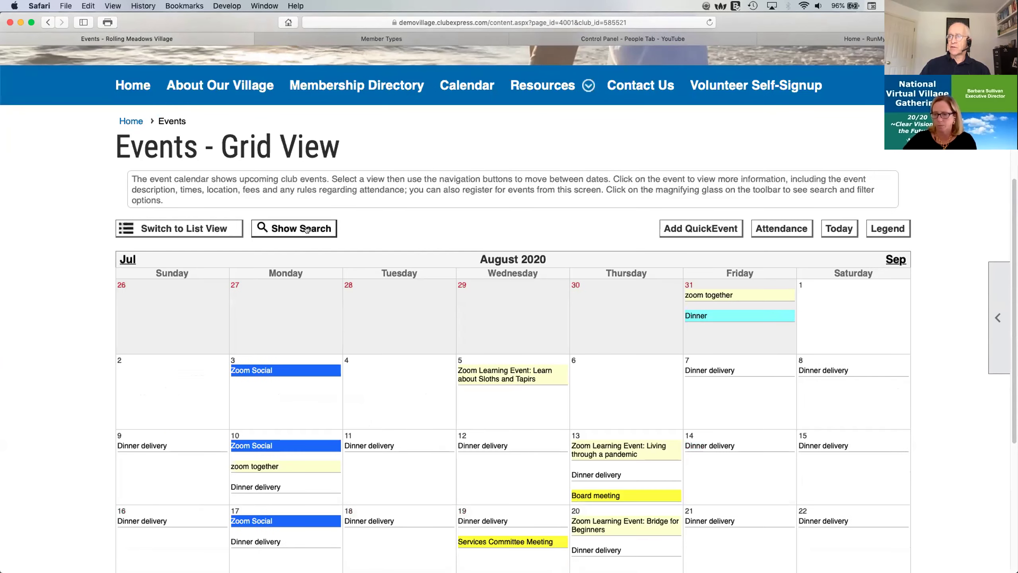
{"action": "left_click", "coordinate": [304, 228]}
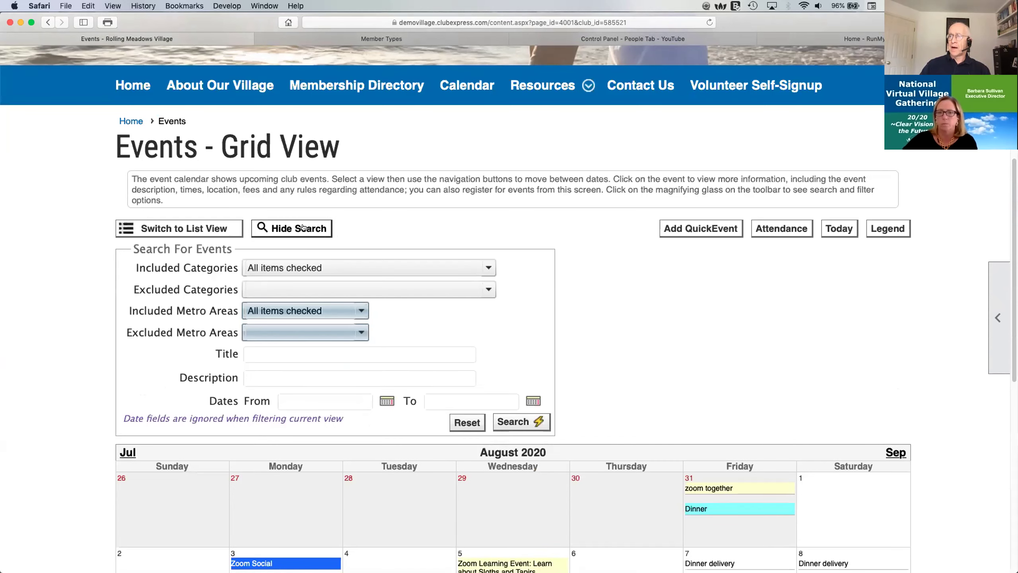
{"action": "left_click", "coordinate": [304, 227]}
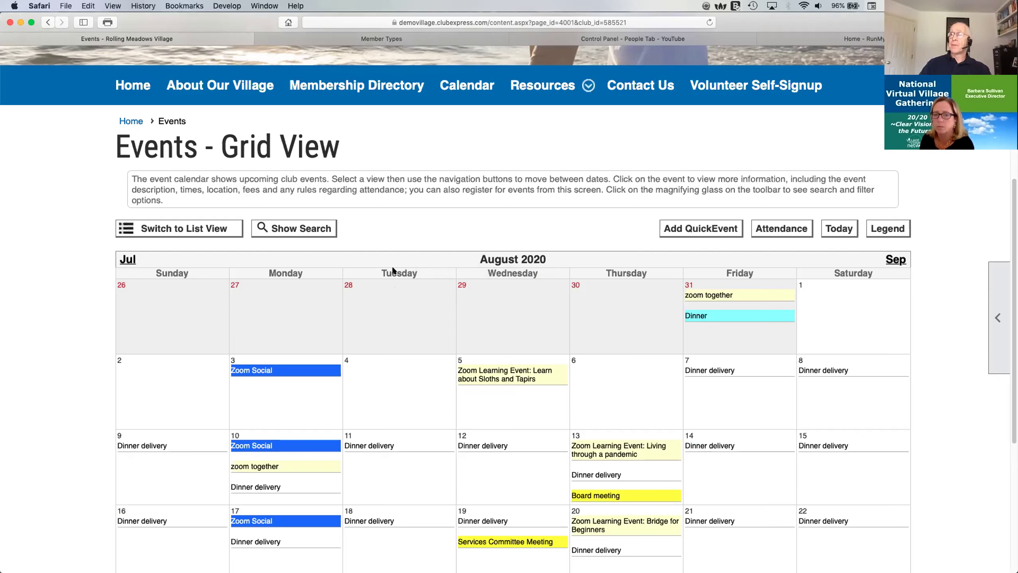
Open the Membership Directory and search for all members without entering any criteria.
{"action": "left_click", "coordinate": [355, 88]}
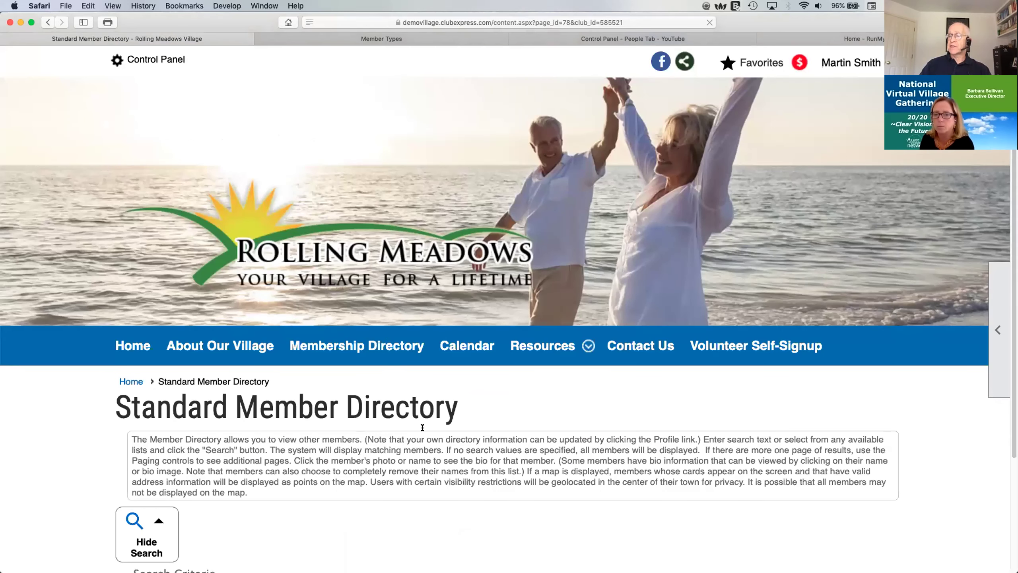
{"action": "scroll", "coordinate": [583, 427], "scroll_direction": "down", "scroll_amount": 9}
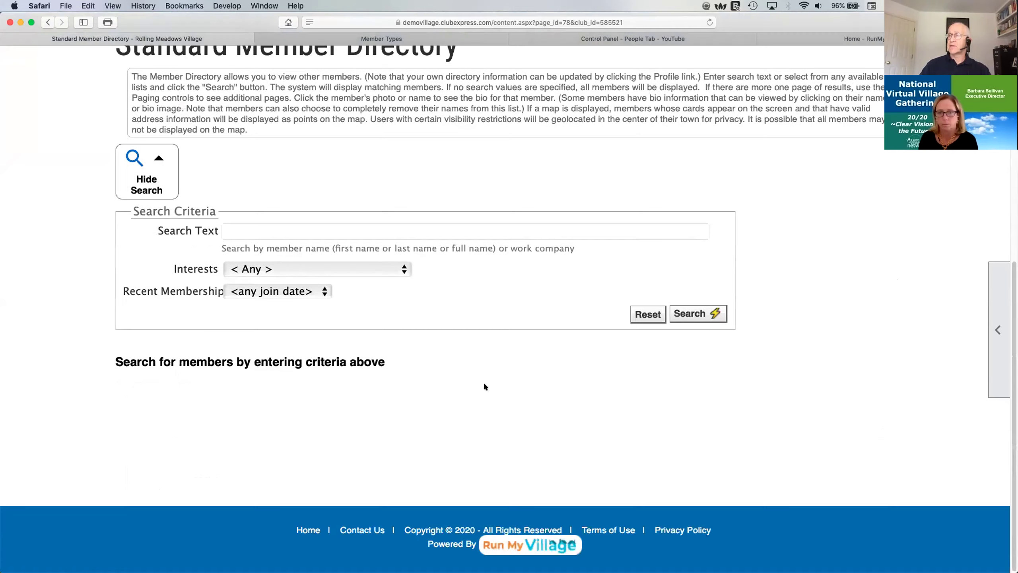
{"action": "left_click", "coordinate": [698, 313]}
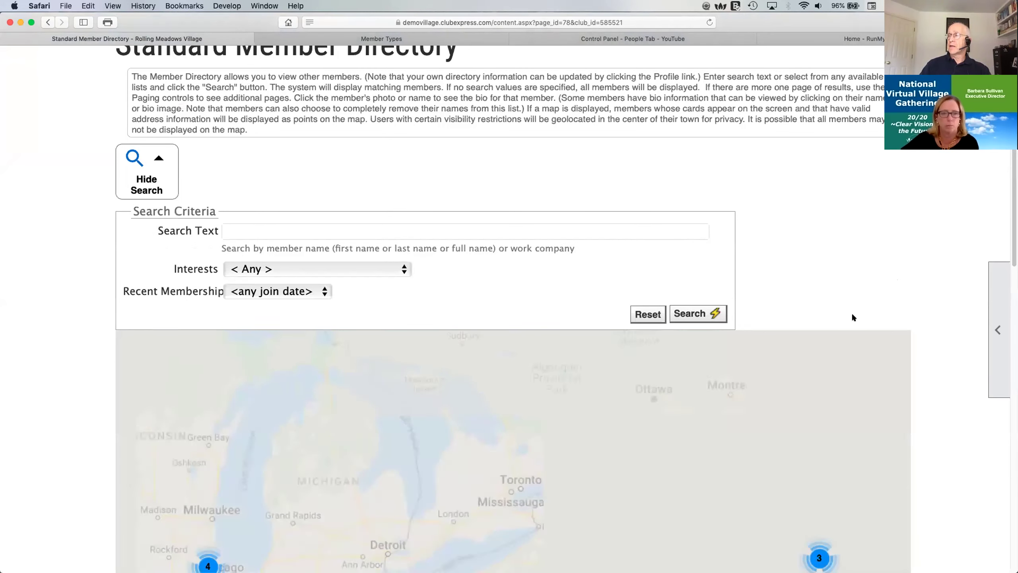
Zoom the member map to the Chicago-area cluster and select one of the members at the shared marker near Arlington Heights.
{"action": "scroll", "coordinate": [945, 384], "scroll_direction": "down", "scroll_amount": 5}
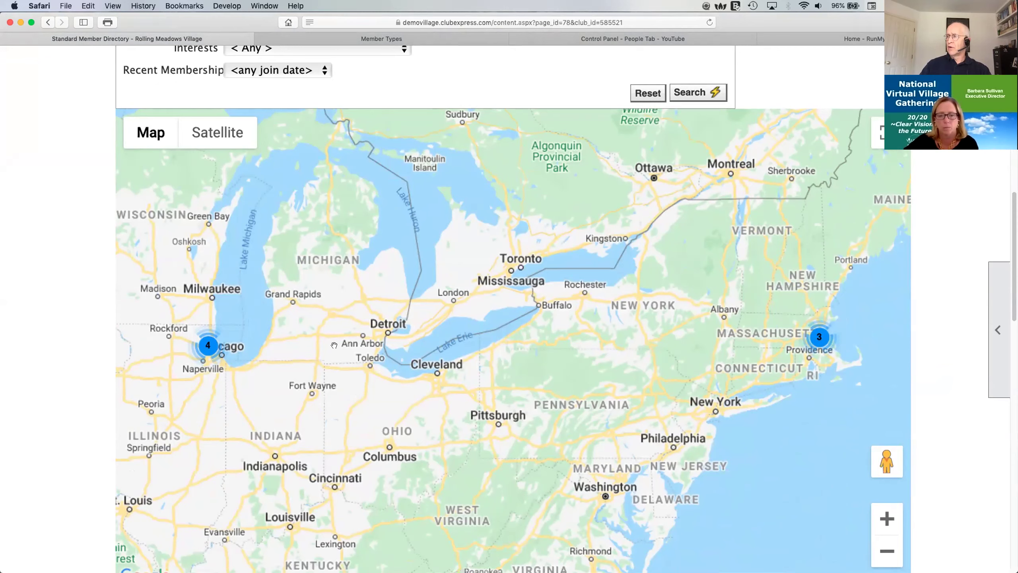
{"action": "left_click", "coordinate": [206, 344]}
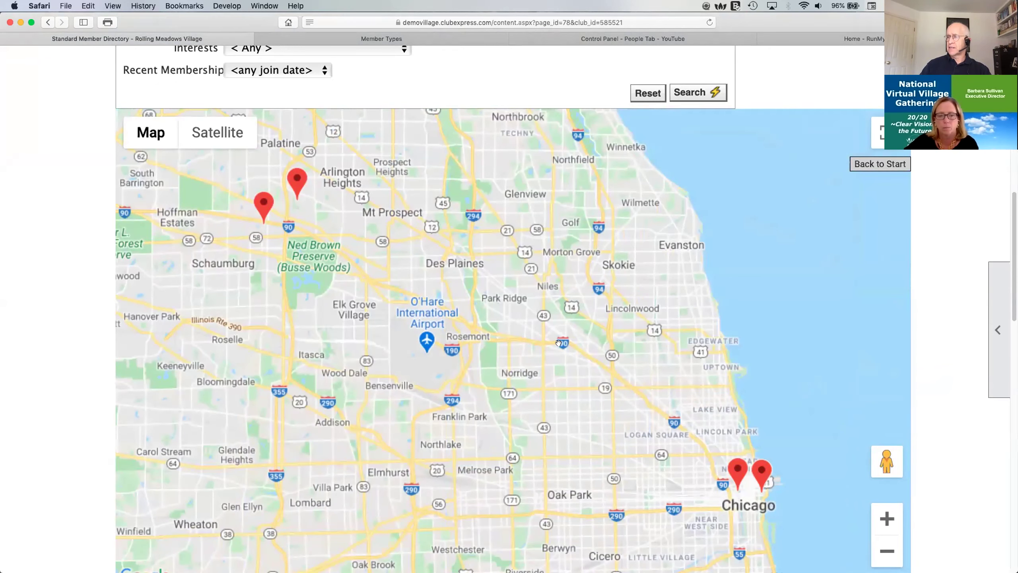
{"action": "left_click", "coordinate": [294, 180]}
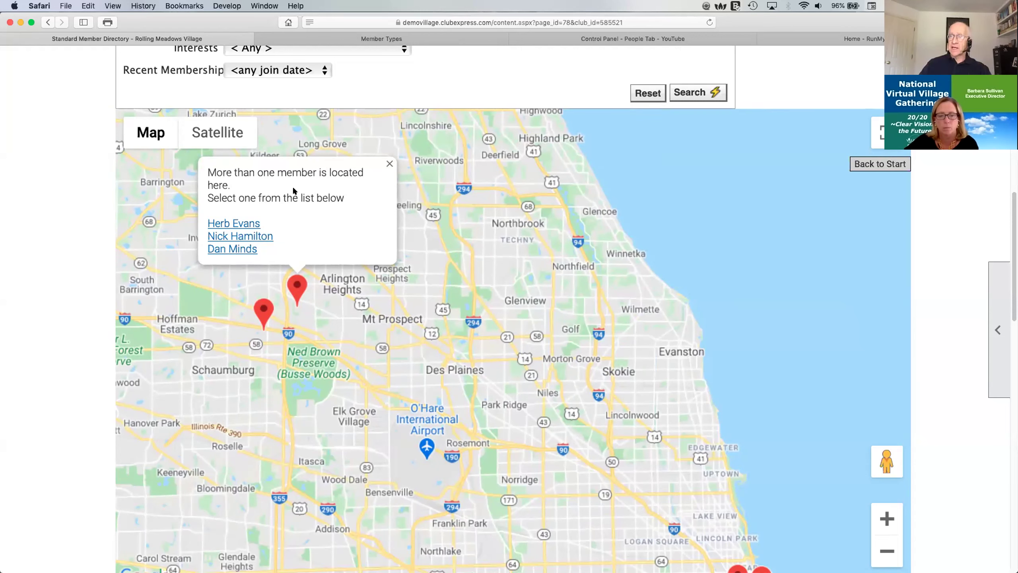
{"action": "left_click", "coordinate": [255, 236]}
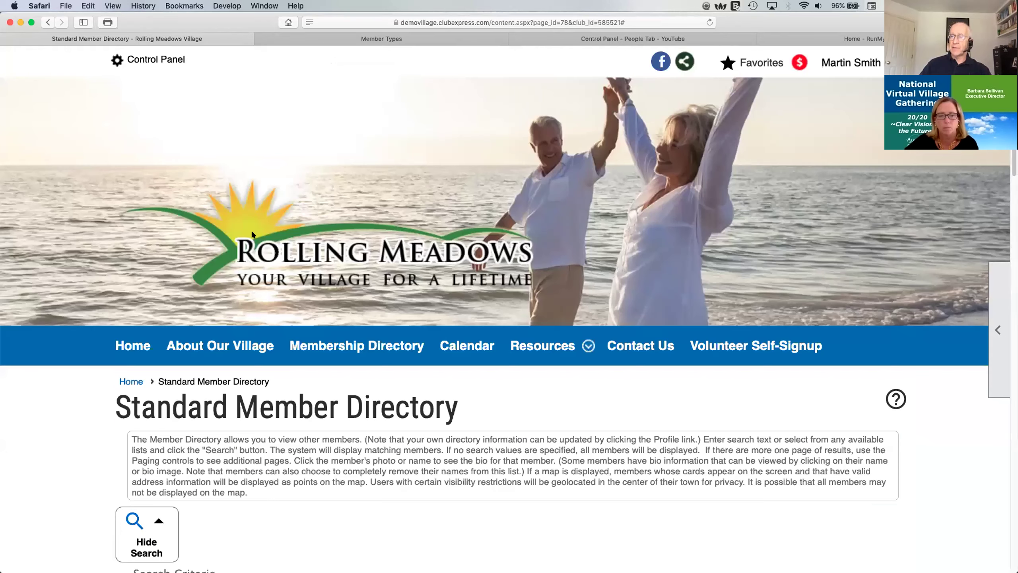
{"action": "scroll", "coordinate": [510, 416], "scroll_direction": "down", "scroll_amount": 6}
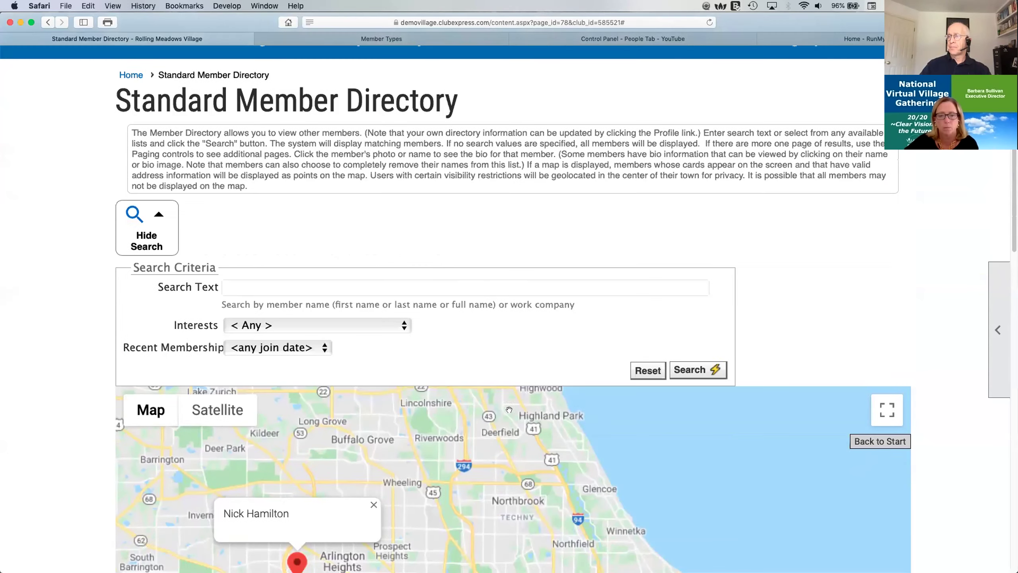
{"action": "scroll", "coordinate": [771, 431], "scroll_direction": "down", "scroll_amount": 5}
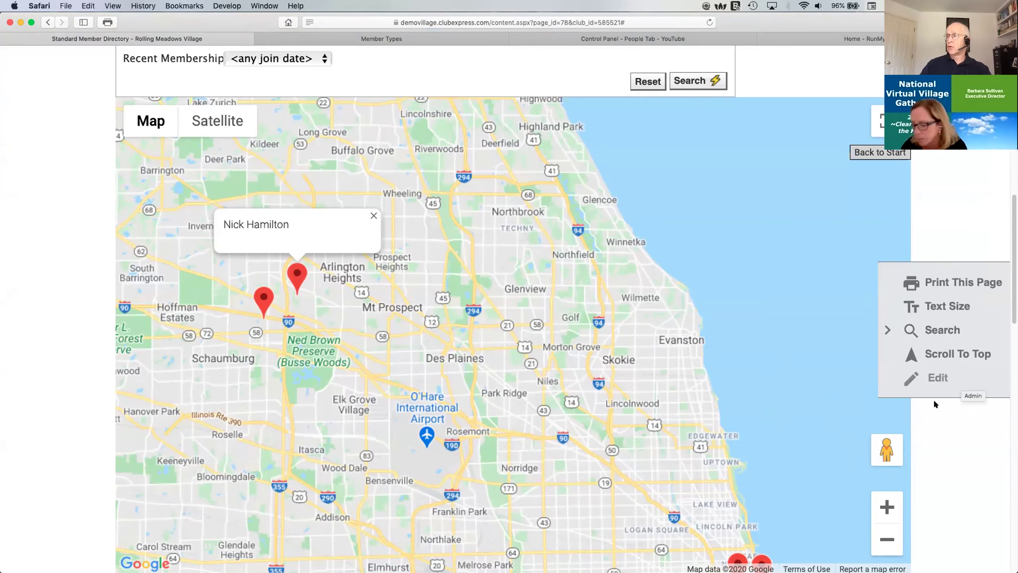
Examine the member cards in the directory results and open the full bio of a member in Providence, RI.
{"action": "scroll", "coordinate": [961, 424], "scroll_direction": "down", "scroll_amount": 10}
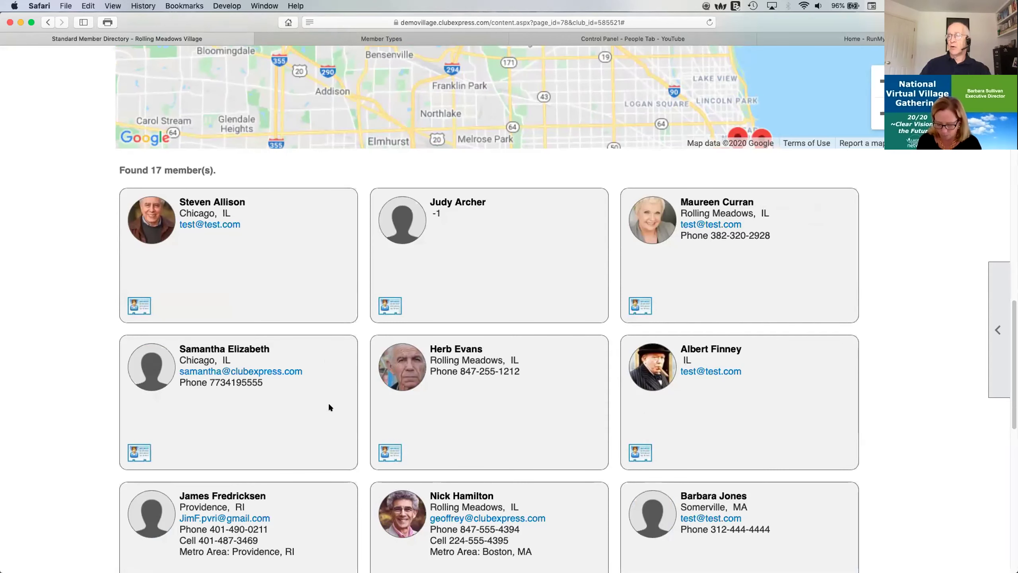
{"action": "scroll", "coordinate": [346, 370], "scroll_direction": "down", "scroll_amount": 3}
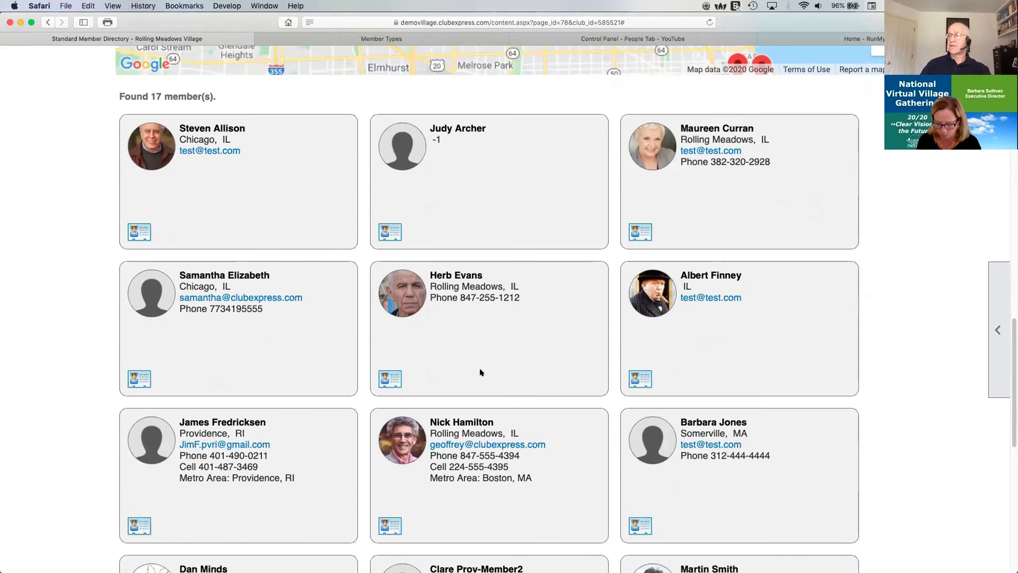
{"action": "scroll", "coordinate": [480, 368], "scroll_direction": "down", "scroll_amount": 2}
{"action": "scroll", "coordinate": [481, 368], "scroll_direction": "down", "scroll_amount": 4}
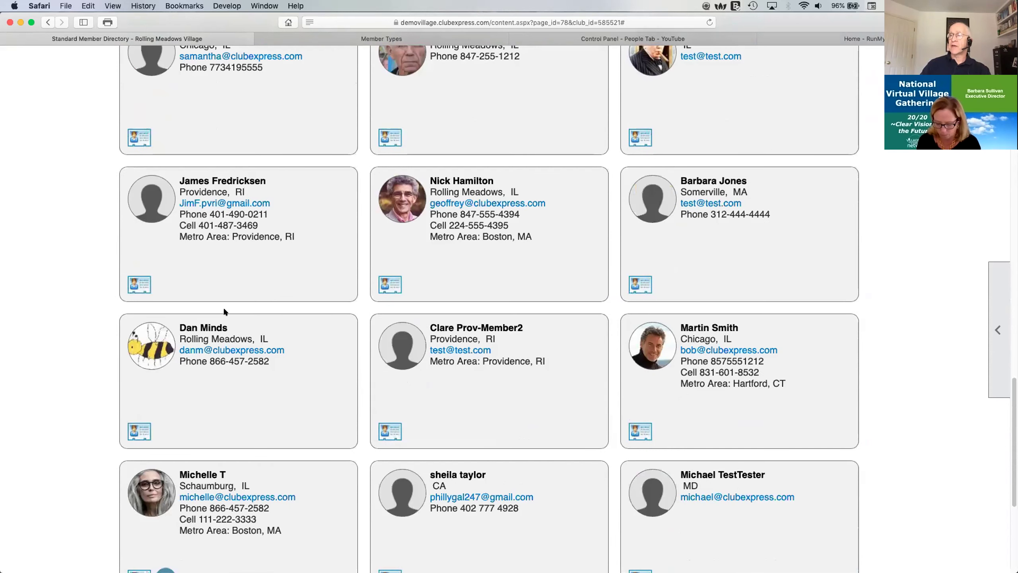
{"action": "left_click", "coordinate": [136, 284]}
{"action": "scroll", "coordinate": [308, 405], "scroll_direction": "down", "scroll_amount": 8}
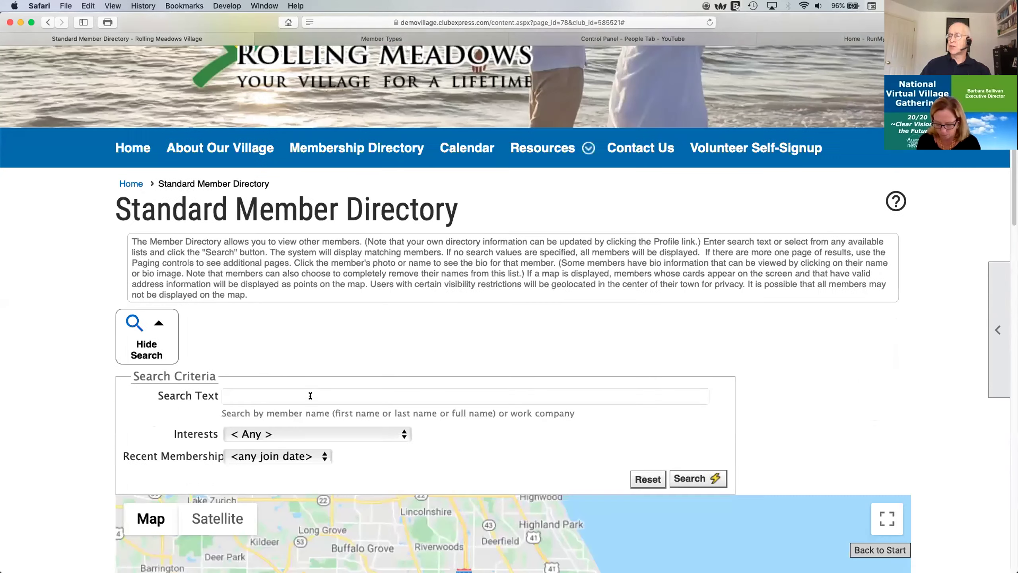
{"action": "scroll", "coordinate": [79, 381], "scroll_direction": "down", "scroll_amount": 15}
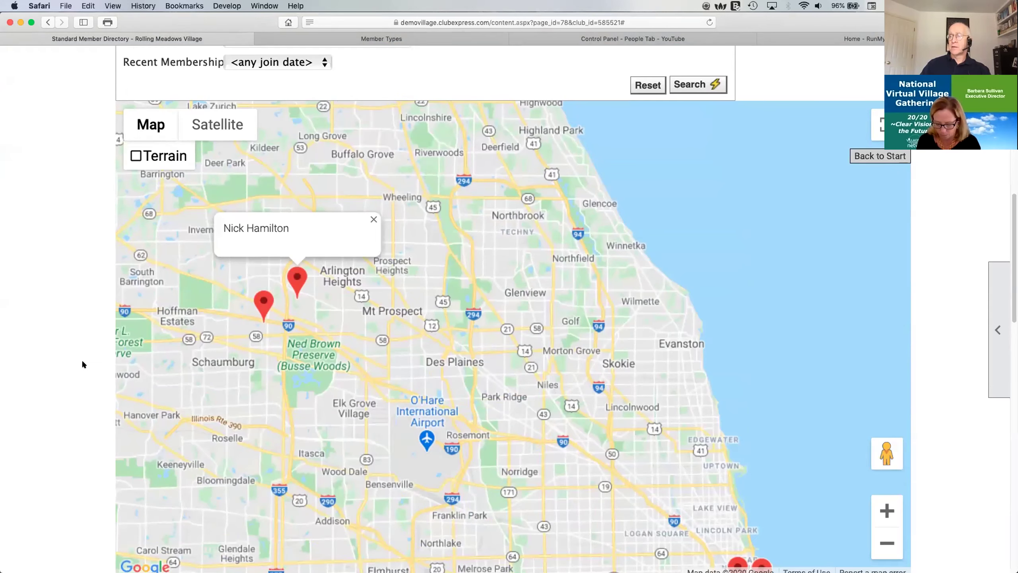
{"action": "left_click", "coordinate": [202, 461]}
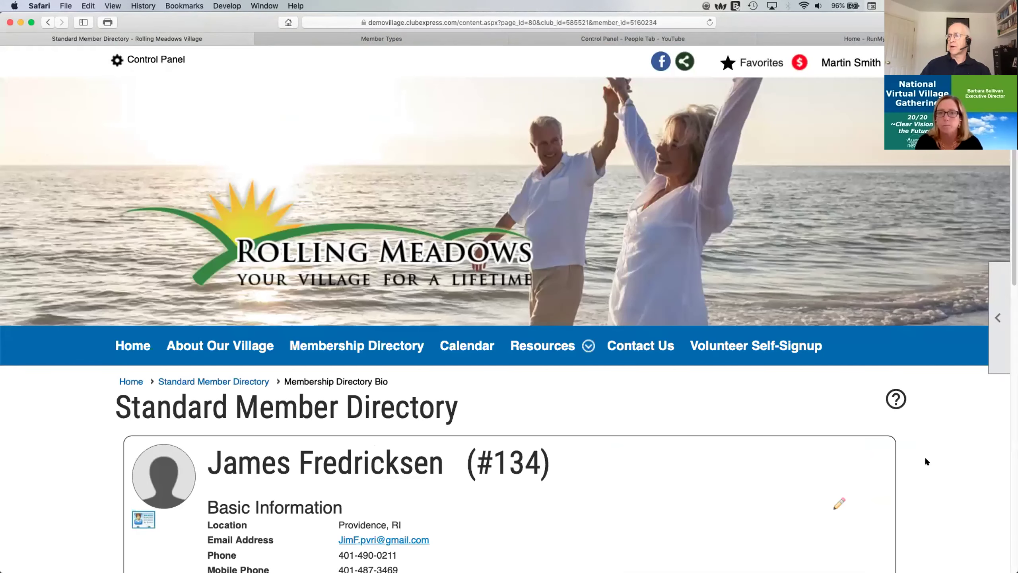
Examine the member's basic, personal and additional information and the biography sections, and return to the directory.
{"action": "scroll", "coordinate": [924, 457], "scroll_direction": "down", "scroll_amount": 7}
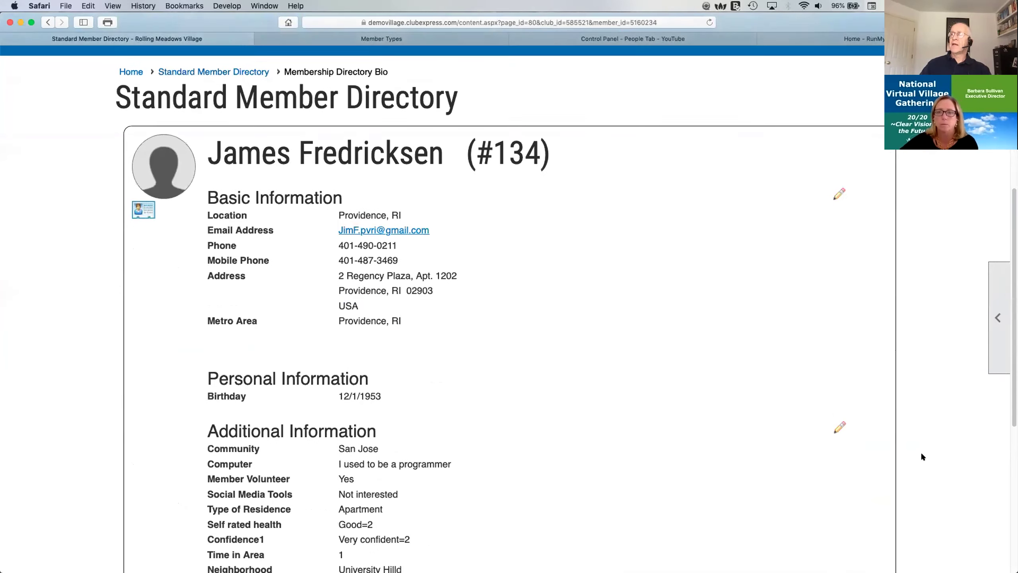
{"action": "scroll", "coordinate": [922, 456], "scroll_direction": "down", "scroll_amount": 1}
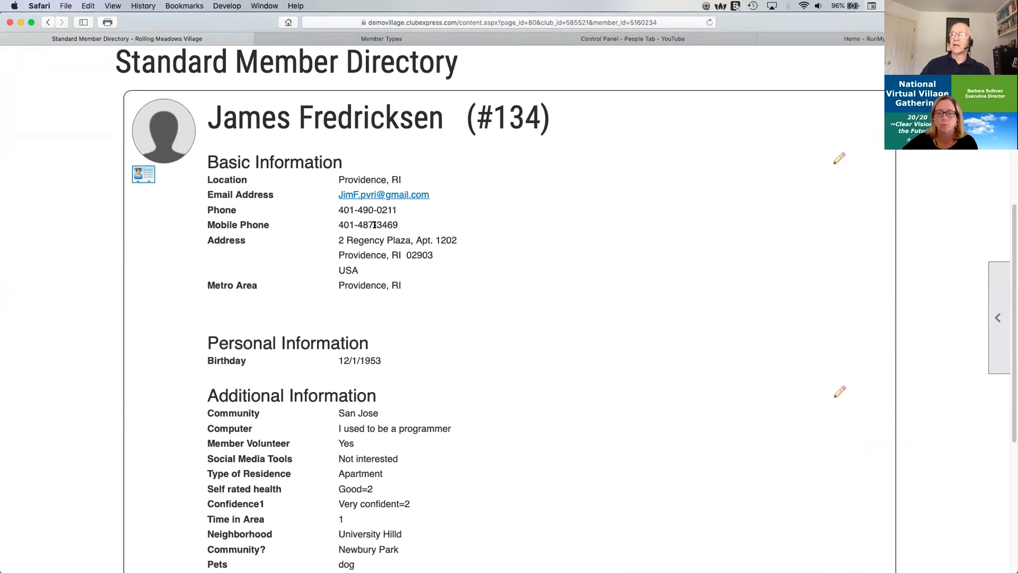
{"action": "scroll", "coordinate": [473, 387], "scroll_direction": "down", "scroll_amount": 3}
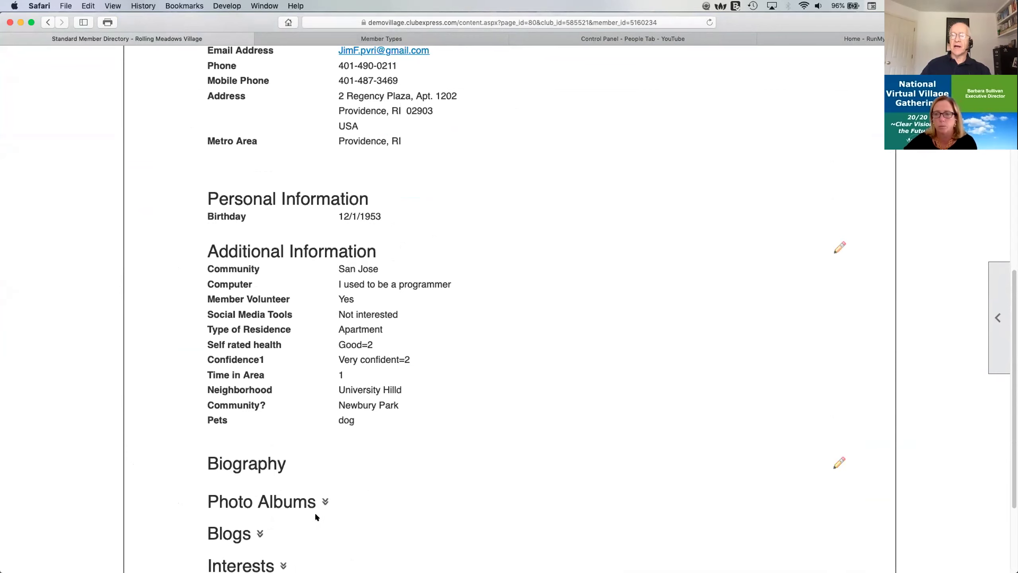
{"action": "scroll", "coordinate": [422, 432], "scroll_direction": "down", "scroll_amount": 3}
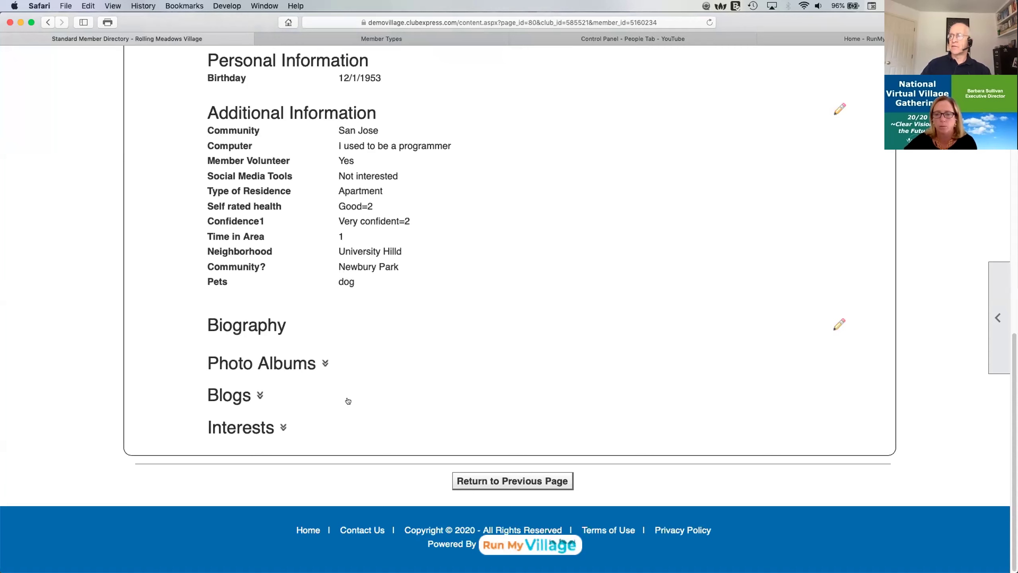
{"action": "left_click", "coordinate": [486, 477]}
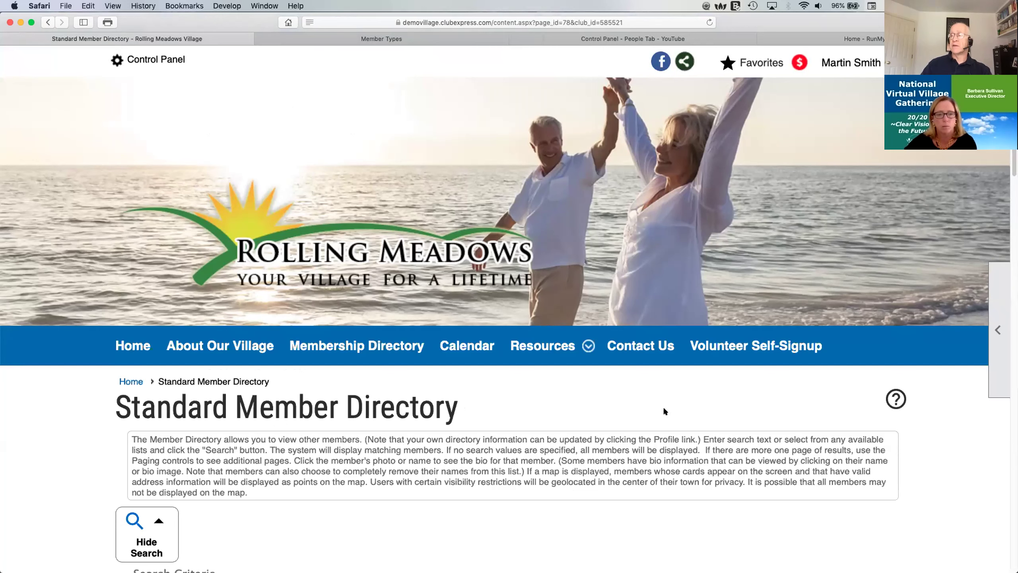
Open the Standard Member Directory Options page and review its member info, map display and search options.
{"action": "left_click", "coordinate": [999, 330]}
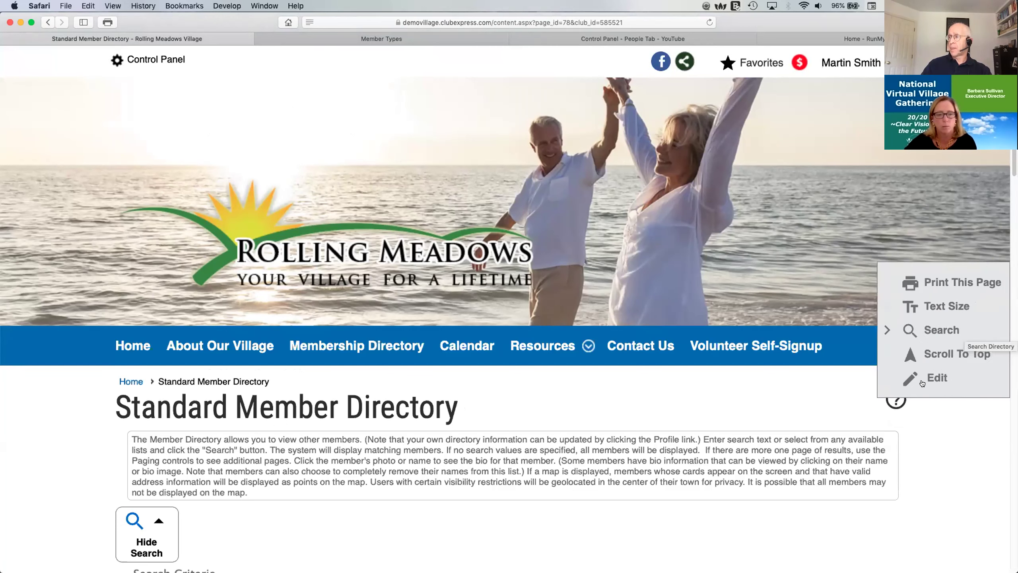
{"action": "left_click", "coordinate": [934, 377]}
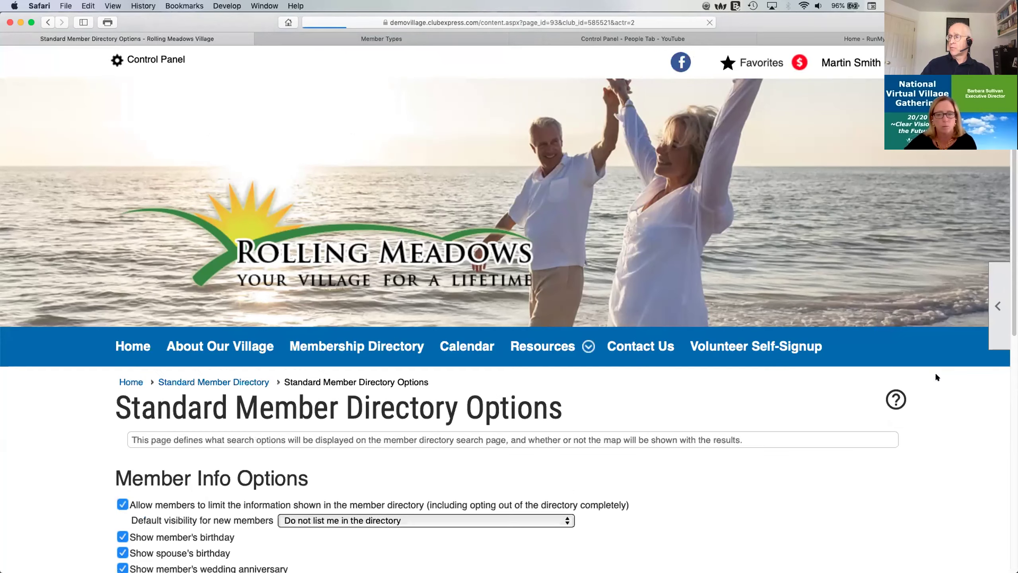
{"action": "scroll", "coordinate": [837, 432], "scroll_direction": "down", "scroll_amount": 7}
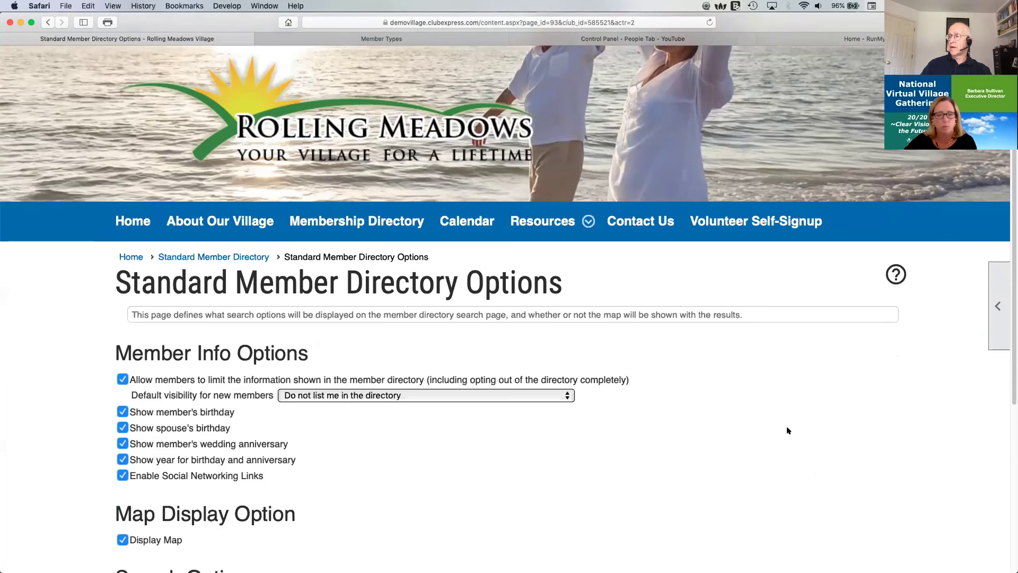
{"action": "scroll", "coordinate": [782, 427], "scroll_direction": "down", "scroll_amount": 2}
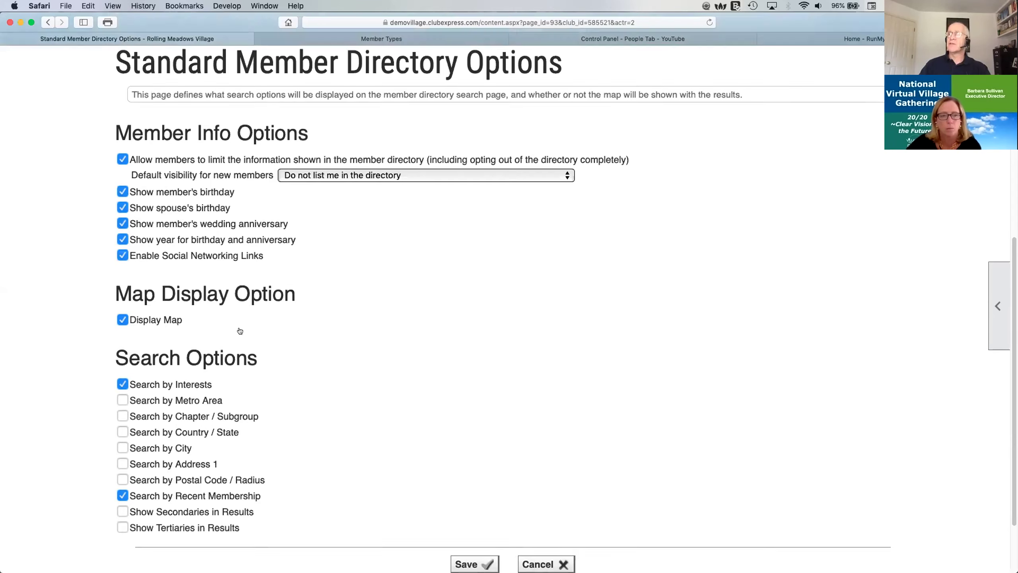
{"action": "scroll", "coordinate": [240, 325], "scroll_direction": "up", "scroll_amount": 8}
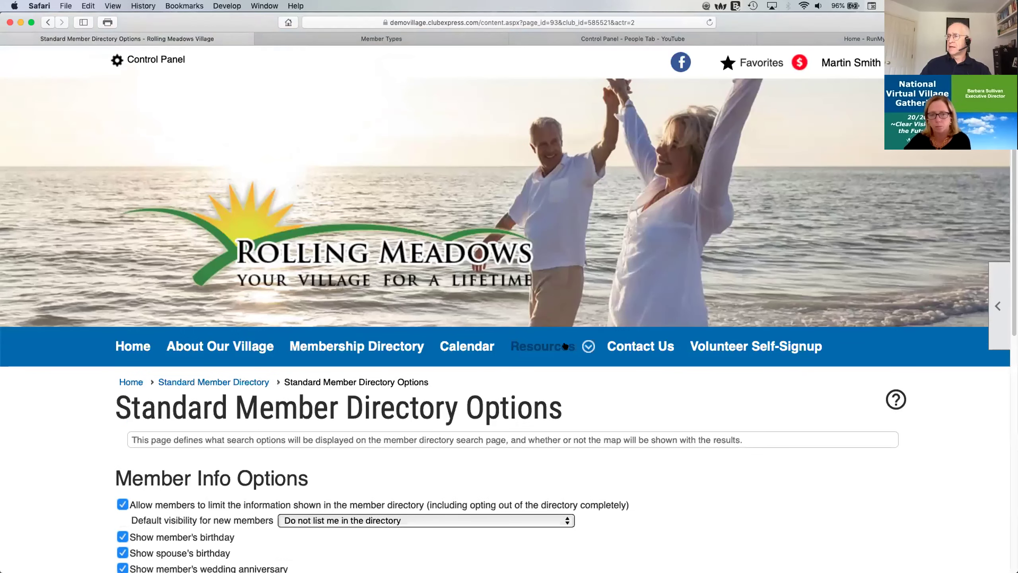
Go to the Control Panel and open the Interests administration from the People functions.
{"action": "mouse_move", "coordinate": [563, 346]}
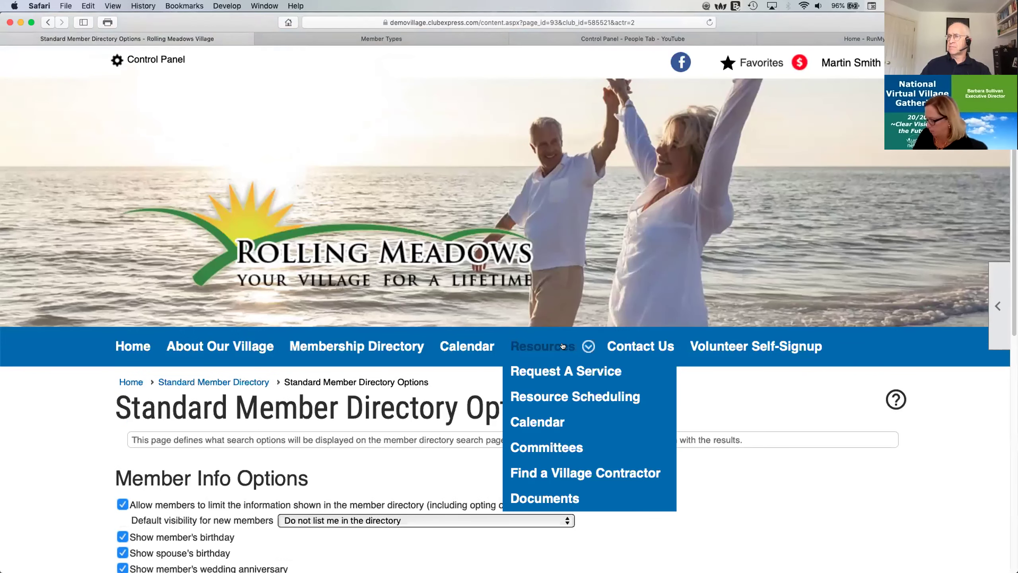
{"action": "left_click", "coordinate": [145, 60]}
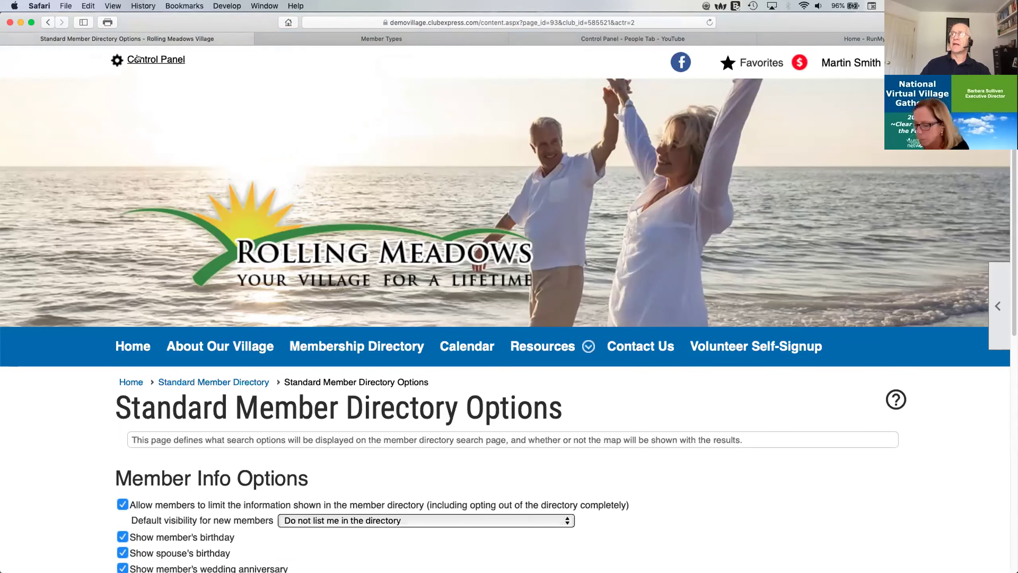
{"action": "scroll", "coordinate": [319, 328], "scroll_direction": "down", "scroll_amount": 7}
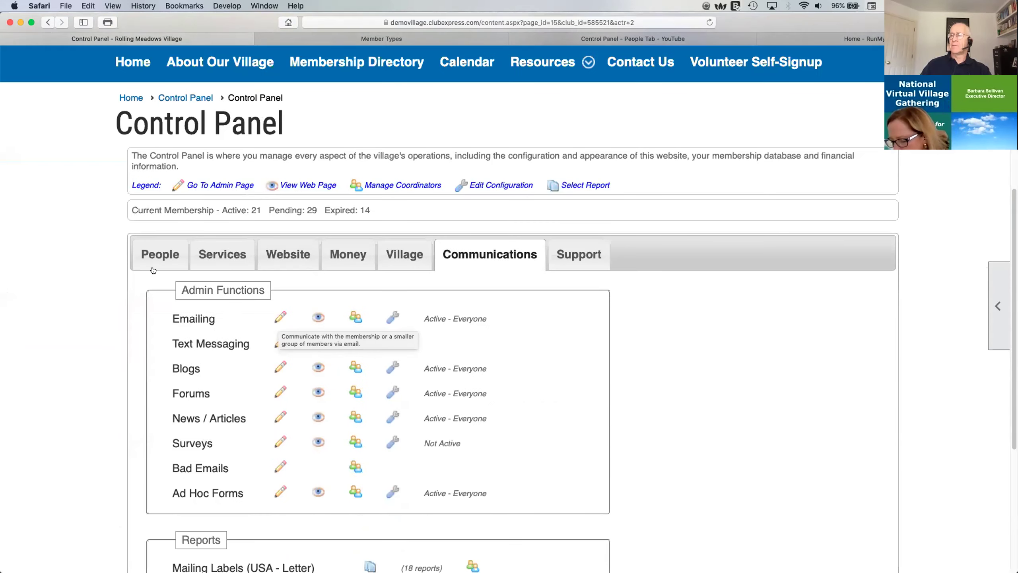
{"action": "left_click", "coordinate": [149, 255]}
{"action": "left_click", "coordinate": [208, 468]}
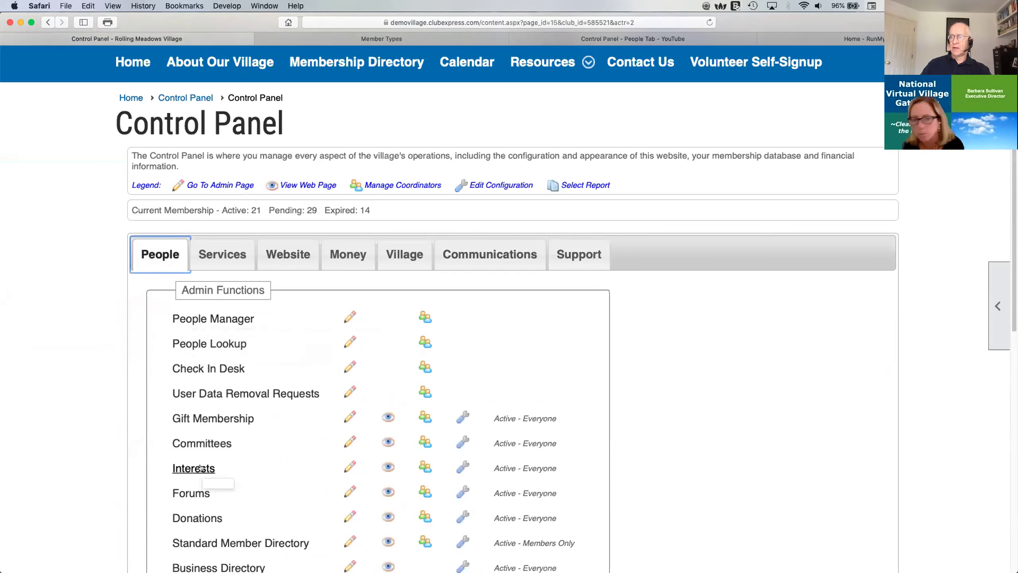
View the properties of the "Things Members Like to do" interest category and close them without saving.
{"action": "scroll", "coordinate": [54, 395], "scroll_direction": "down", "scroll_amount": 5}
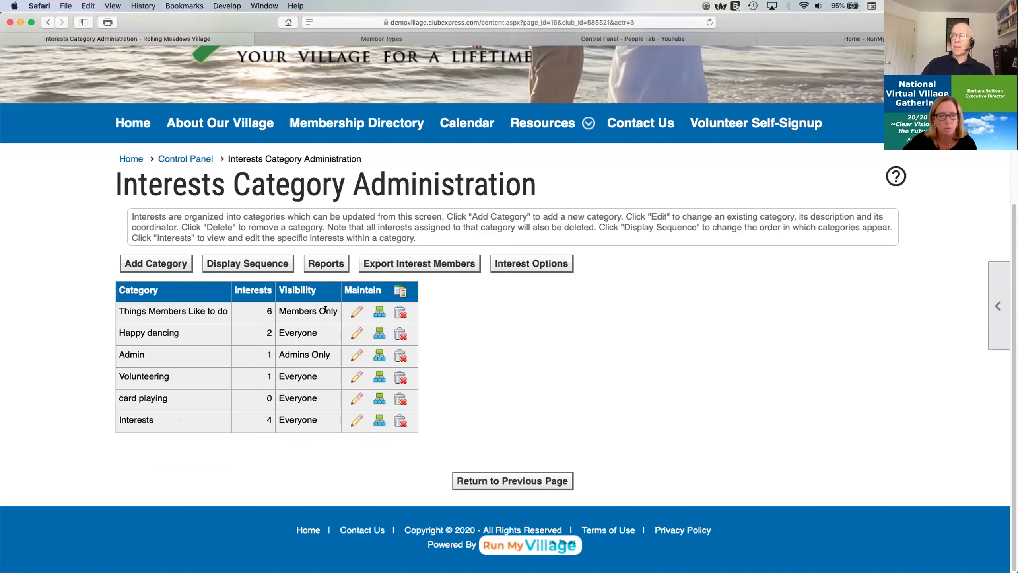
{"action": "left_click", "coordinate": [355, 312]}
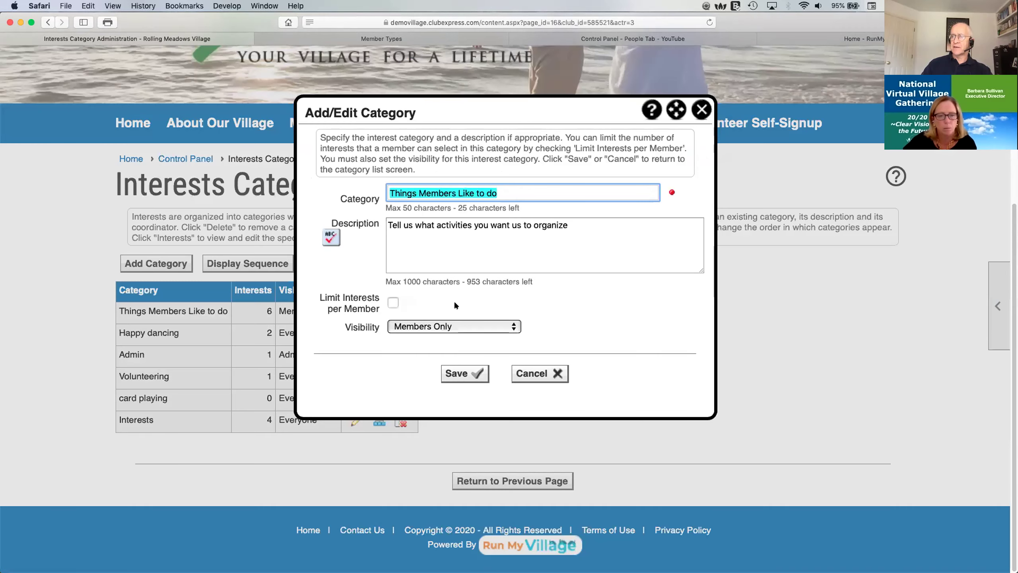
{"action": "left_click", "coordinate": [540, 373]}
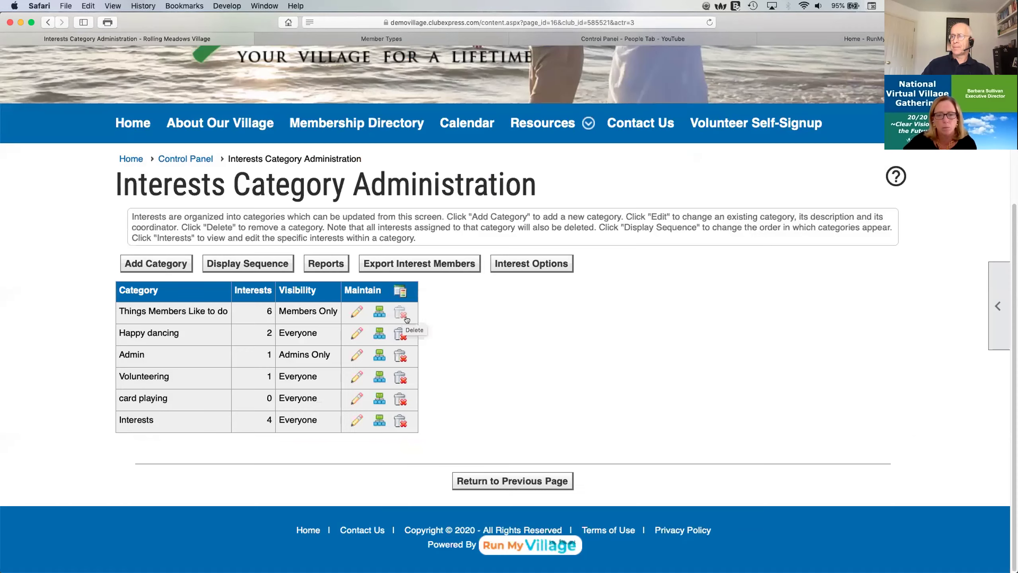
Open the list of interests within the "Things Members Like to do" category and review it.
{"action": "left_click", "coordinate": [379, 312]}
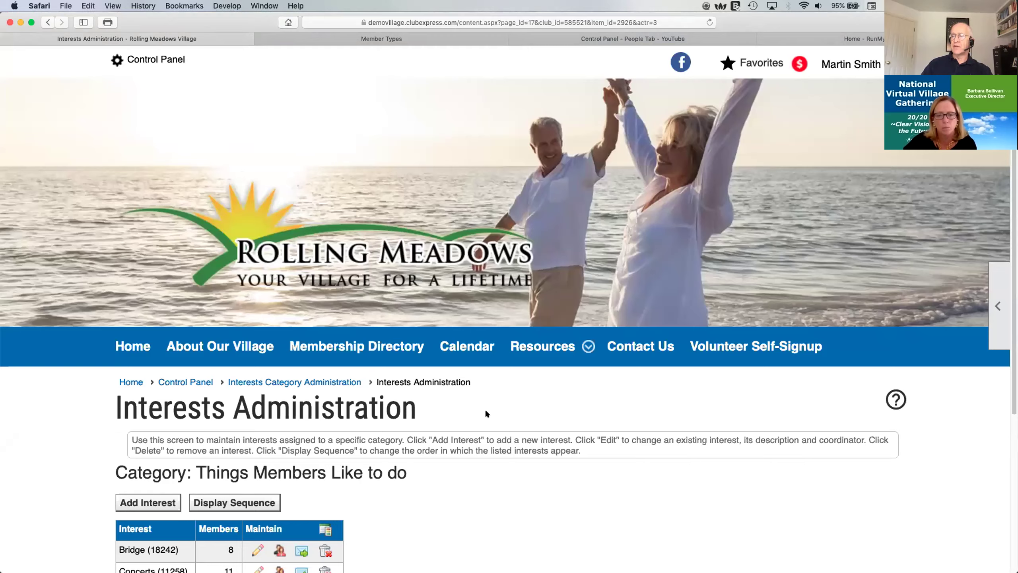
{"action": "scroll", "coordinate": [481, 393], "scroll_direction": "down", "scroll_amount": 5}
{"action": "scroll", "coordinate": [471, 346], "scroll_direction": "down", "scroll_amount": 2}
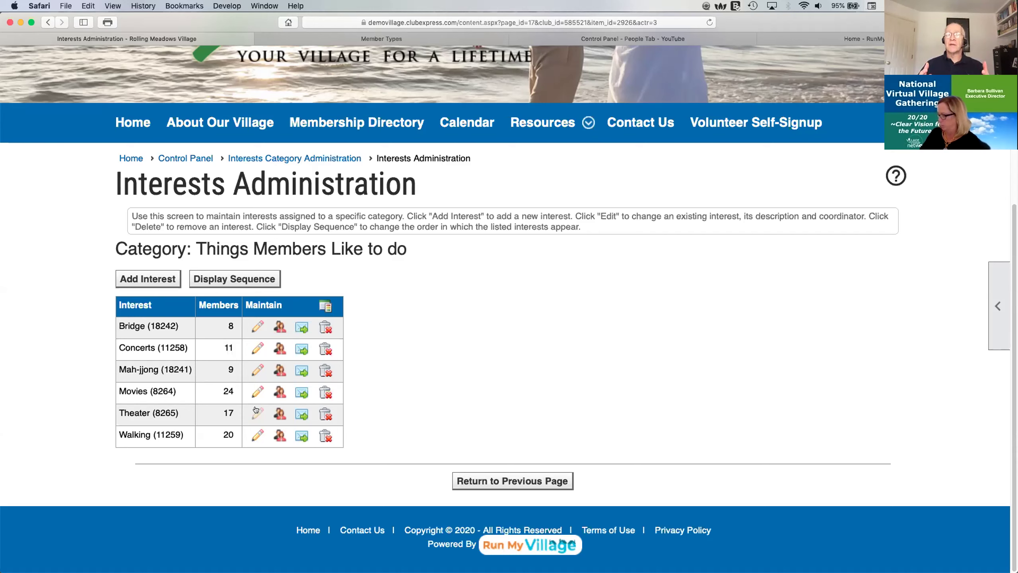
{"action": "left_click", "coordinate": [560, 127]}
{"action": "left_click", "coordinate": [560, 125]}
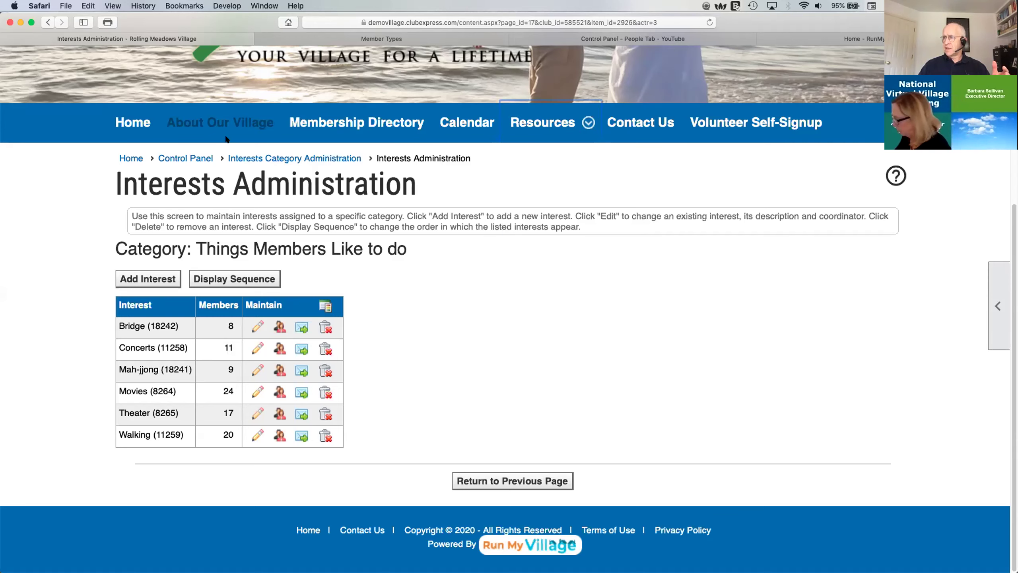
Return to the Control Panel, view the Forums web page from the Communications functions and look over its forums.
{"action": "scroll", "coordinate": [323, 348], "scroll_direction": "down", "scroll_amount": 5}
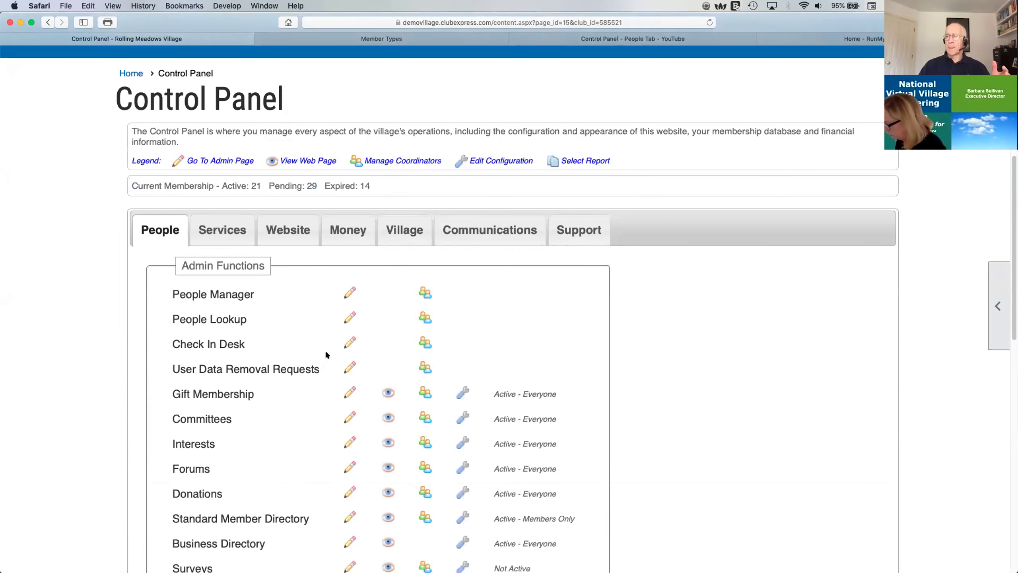
{"action": "left_click", "coordinate": [461, 235]}
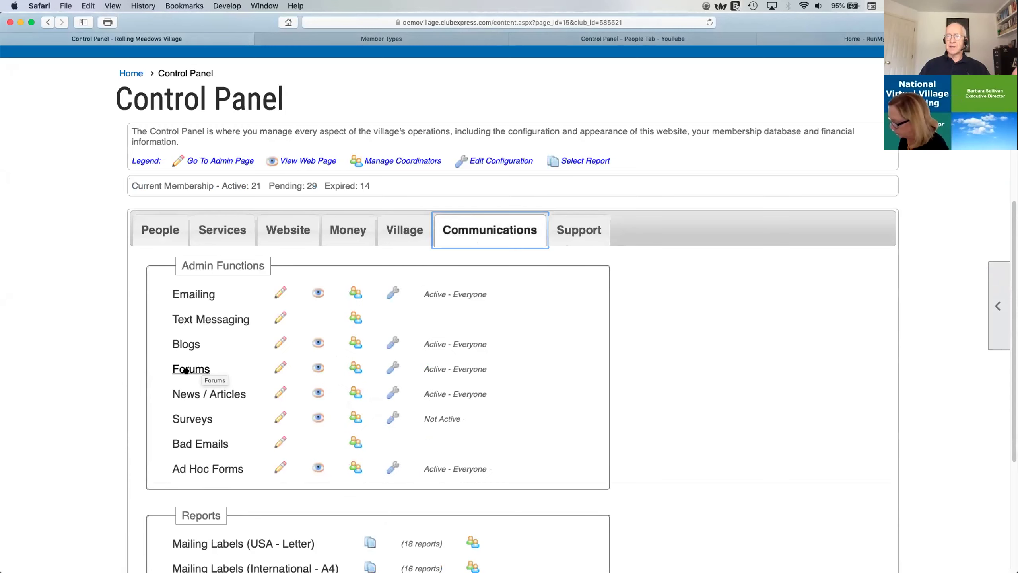
{"action": "left_click", "coordinate": [317, 367]}
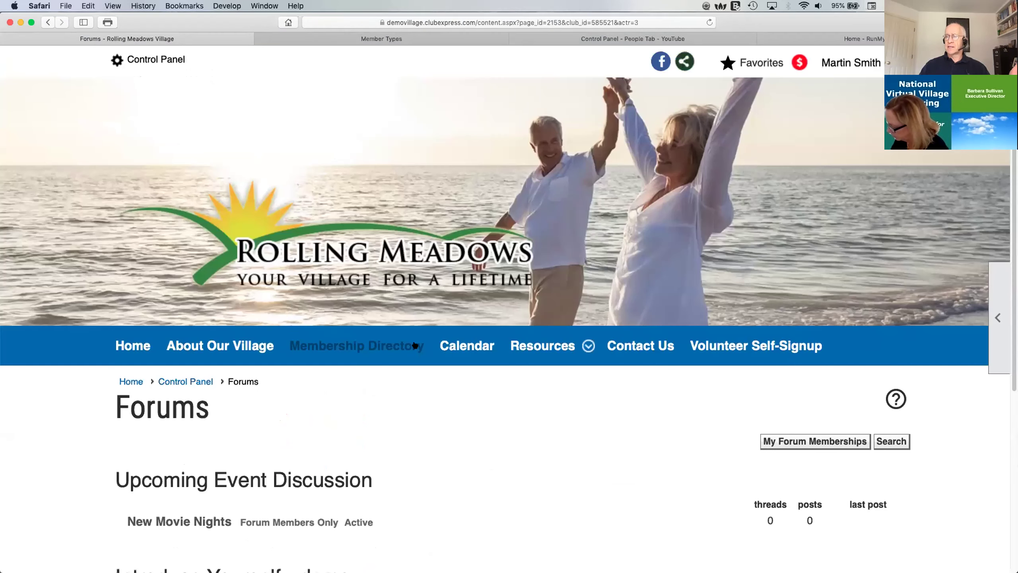
{"action": "scroll", "coordinate": [413, 327], "scroll_direction": "down", "scroll_amount": 5}
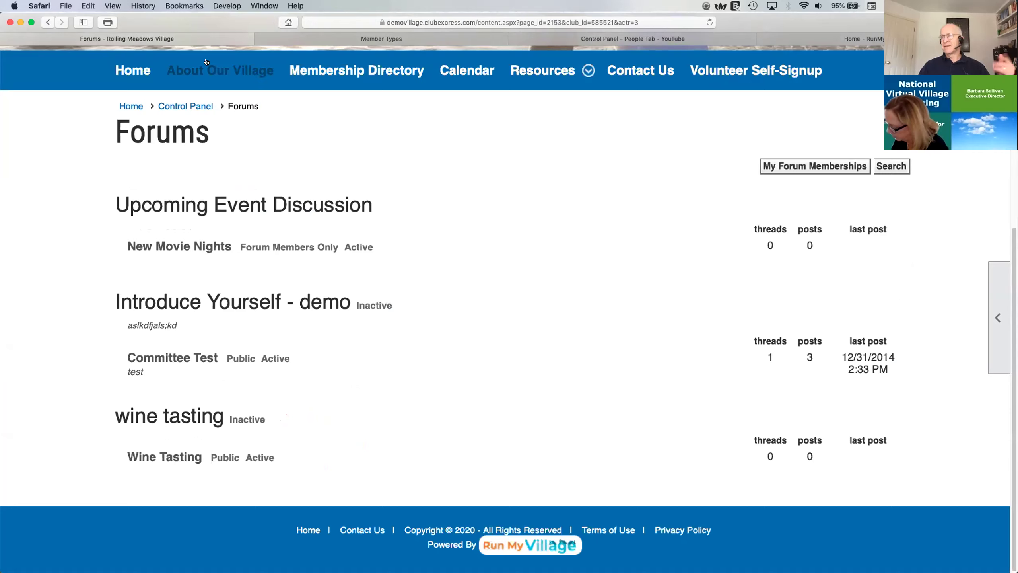
Open the Forums Manager from the Forums page and review its search criteria and the existing forums.
{"action": "mouse_move", "coordinate": [978, 315]}
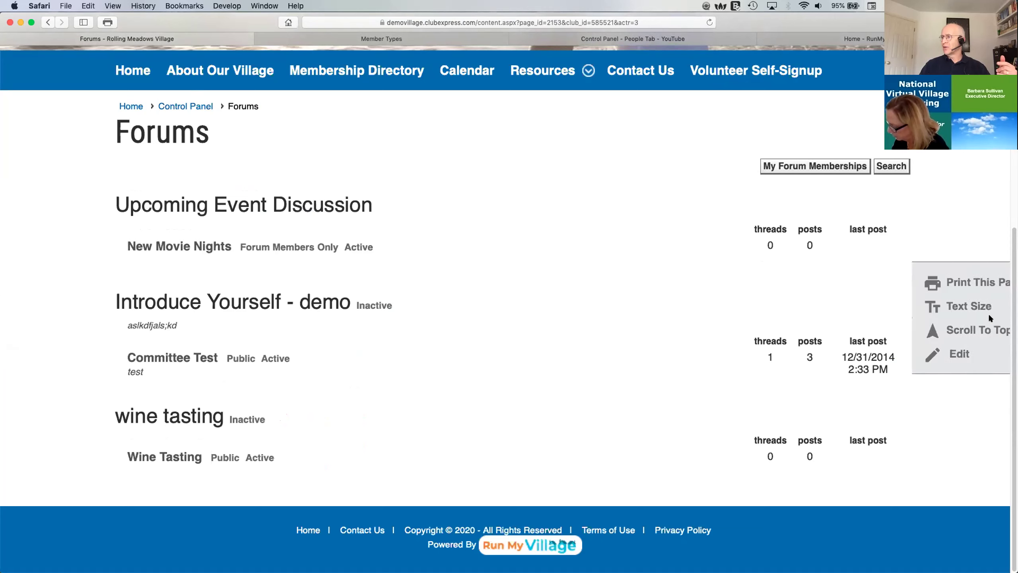
{"action": "left_click", "coordinate": [940, 353]}
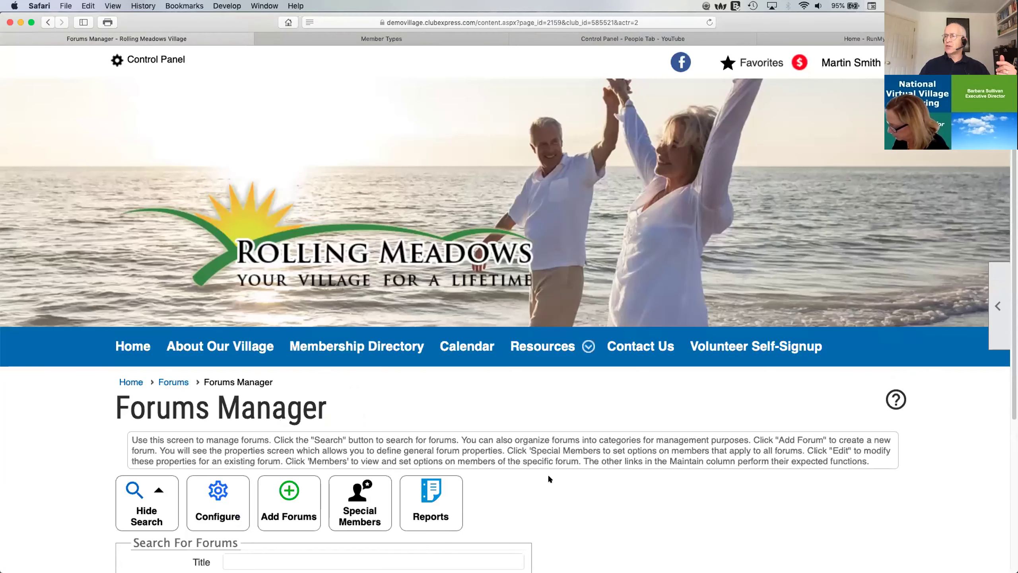
{"action": "scroll", "coordinate": [547, 475], "scroll_direction": "down", "scroll_amount": 5}
{"action": "scroll", "coordinate": [692, 376], "scroll_direction": "down", "scroll_amount": 5}
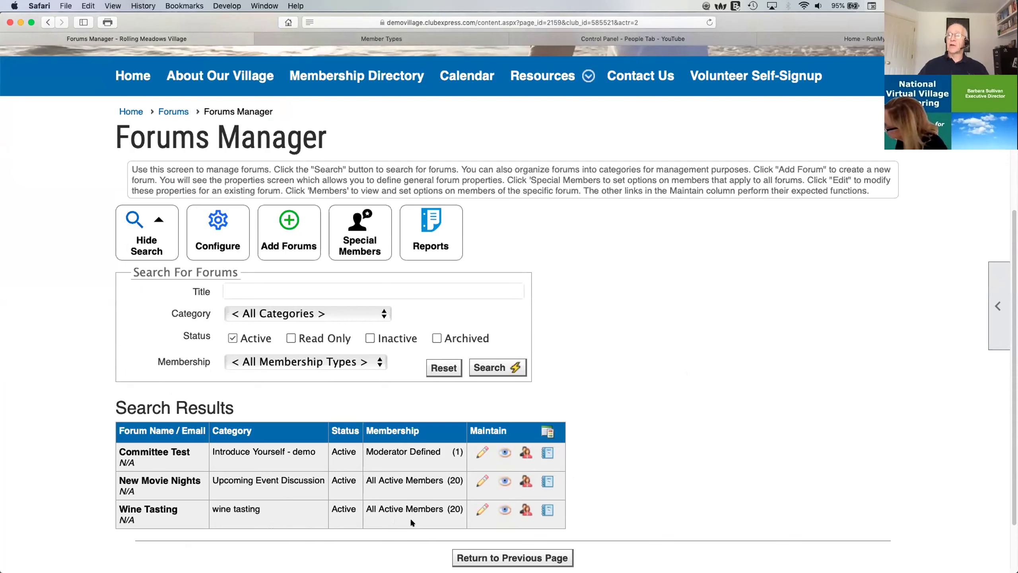
{"action": "scroll", "coordinate": [402, 506], "scroll_direction": "up", "scroll_amount": 5}
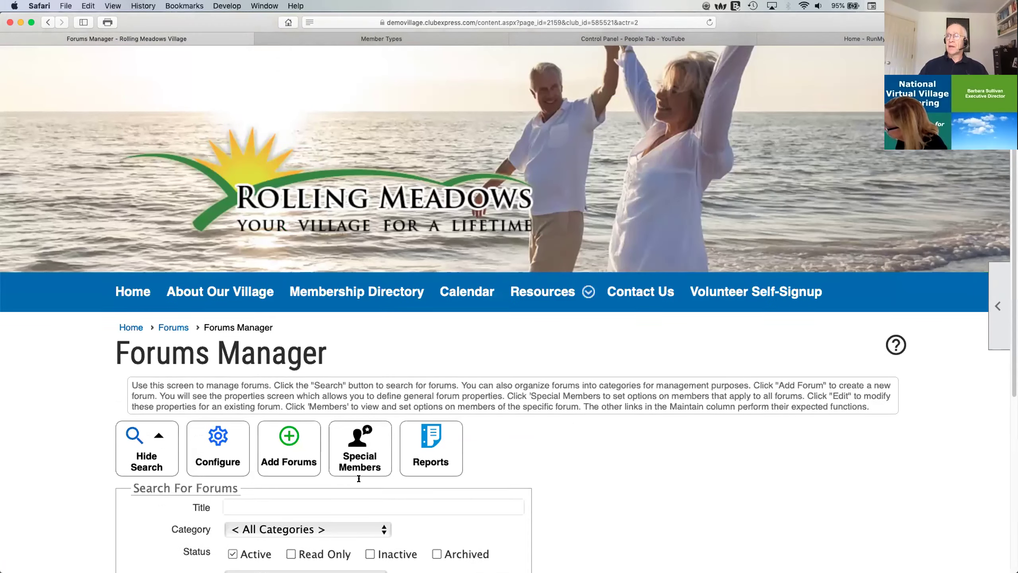
Return to the Control Panel and show the reports available for Services.
{"action": "left_click", "coordinate": [157, 59]}
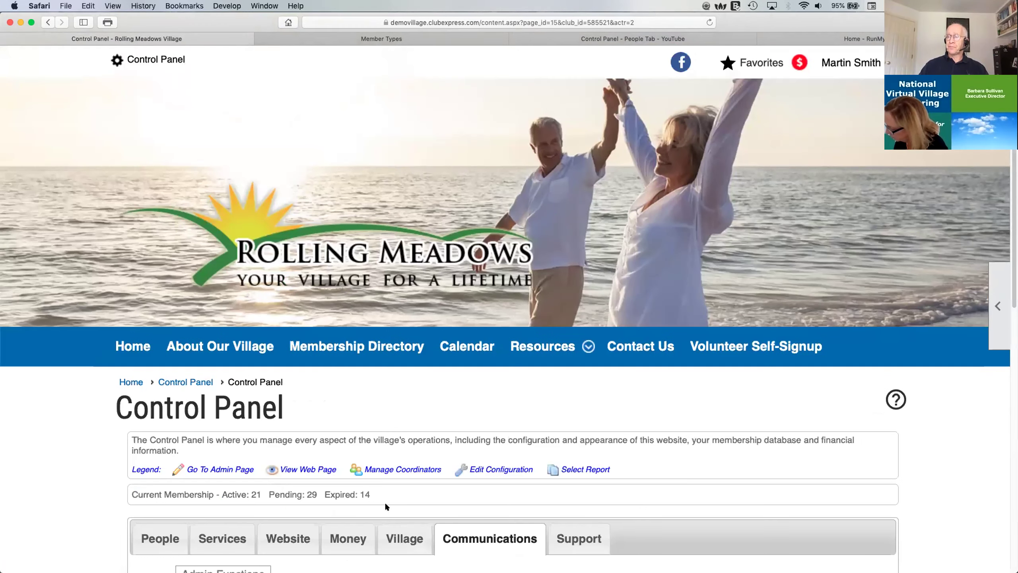
{"action": "scroll", "coordinate": [383, 441], "scroll_direction": "down", "scroll_amount": 5}
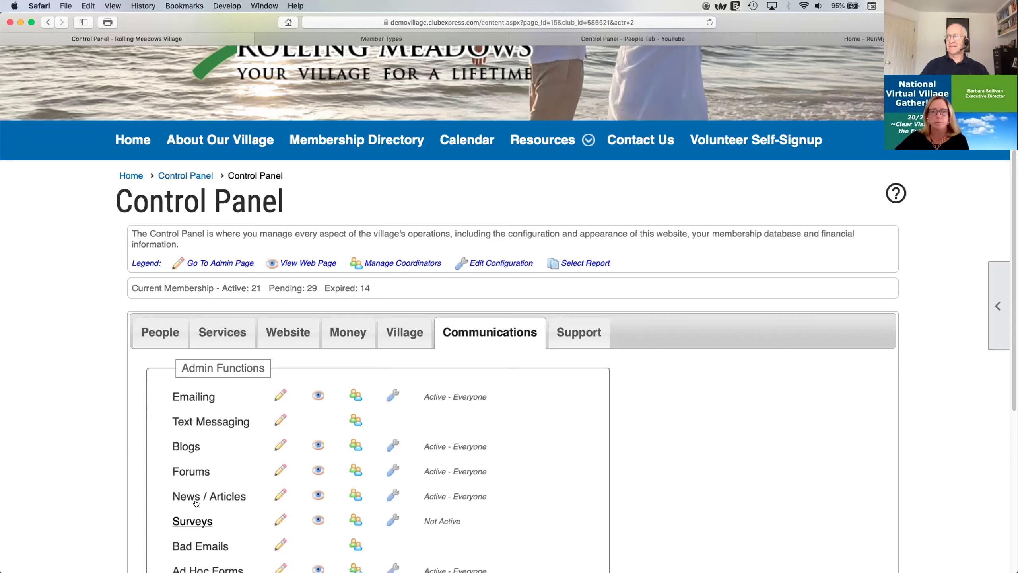
{"action": "left_click", "coordinate": [161, 332]}
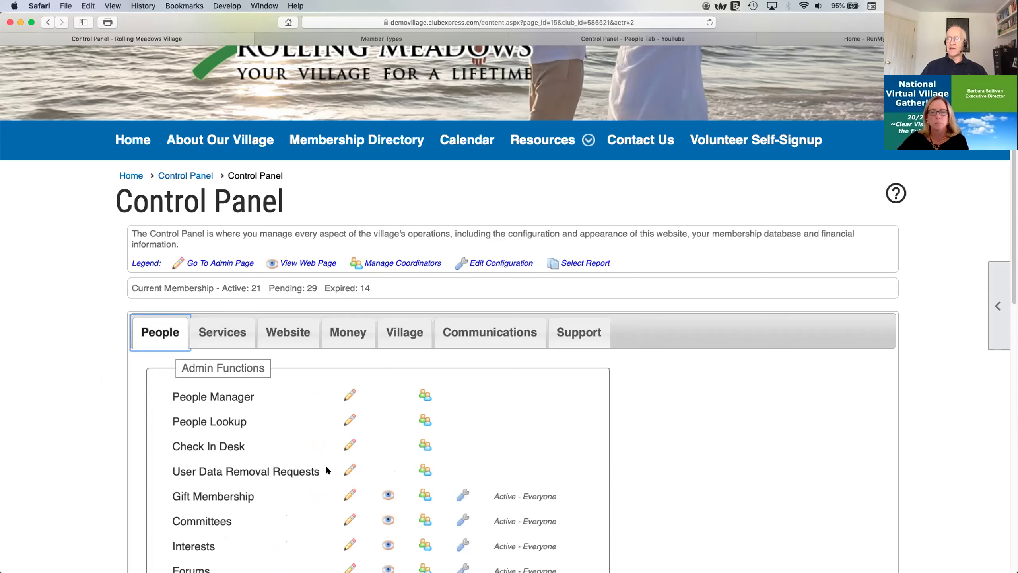
{"action": "left_click", "coordinate": [223, 333]}
{"action": "scroll", "coordinate": [71, 454], "scroll_direction": "down", "scroll_amount": 8}
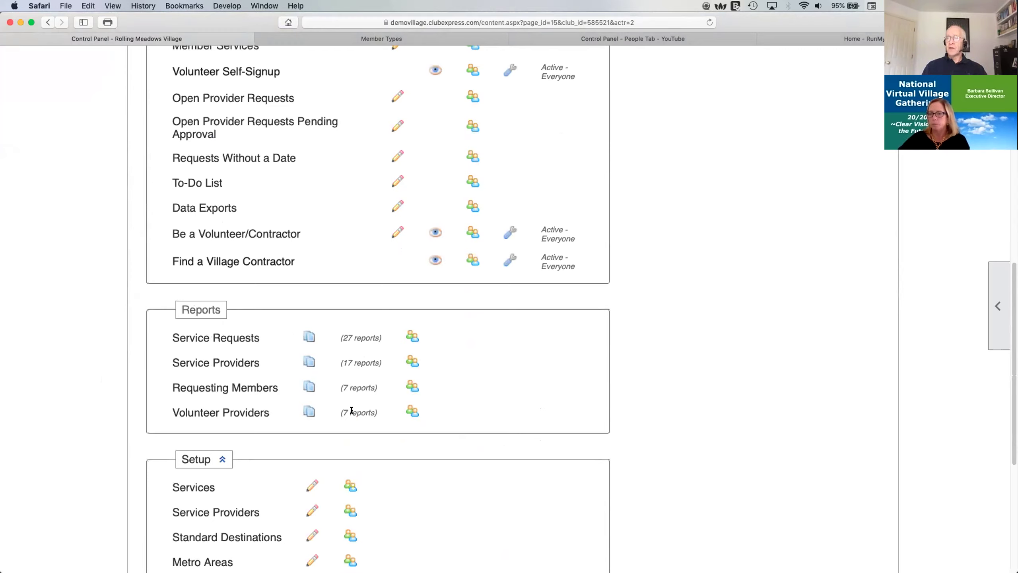
Start a Service Requests report and choose the Service Request Detail by Category variation.
{"action": "left_click", "coordinate": [221, 338]}
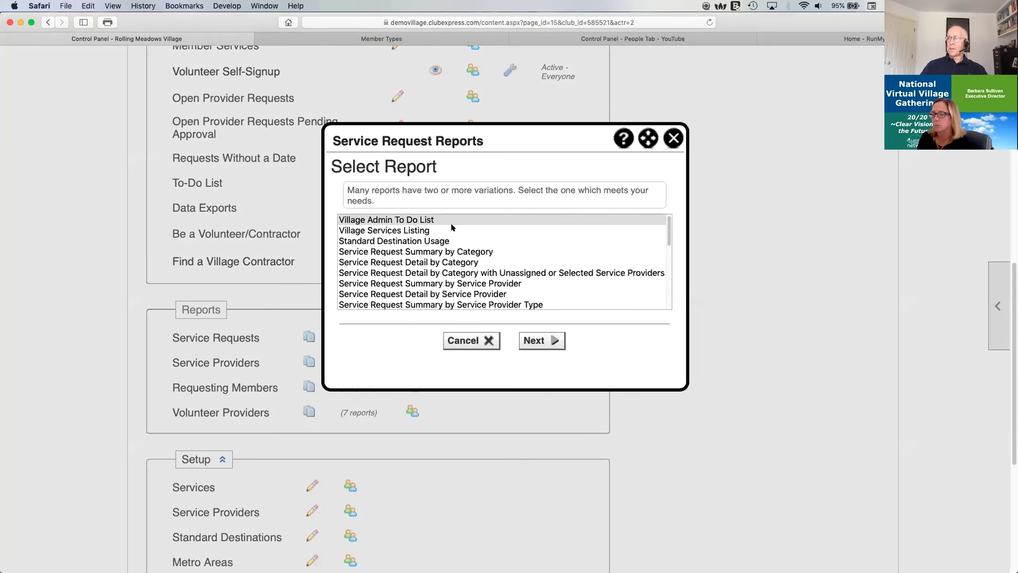
{"action": "left_click", "coordinate": [392, 231]}
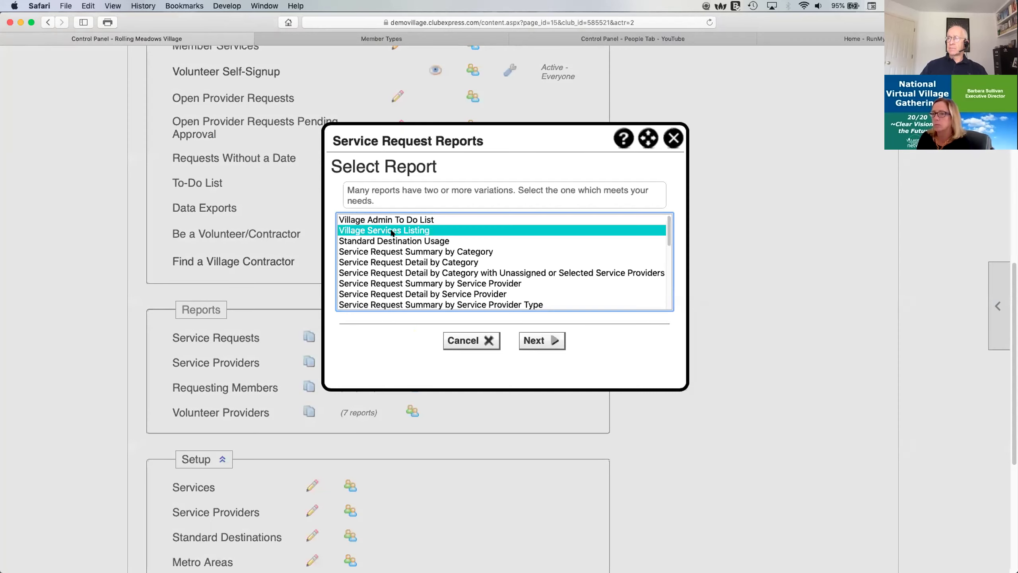
{"action": "left_click", "coordinate": [392, 262]}
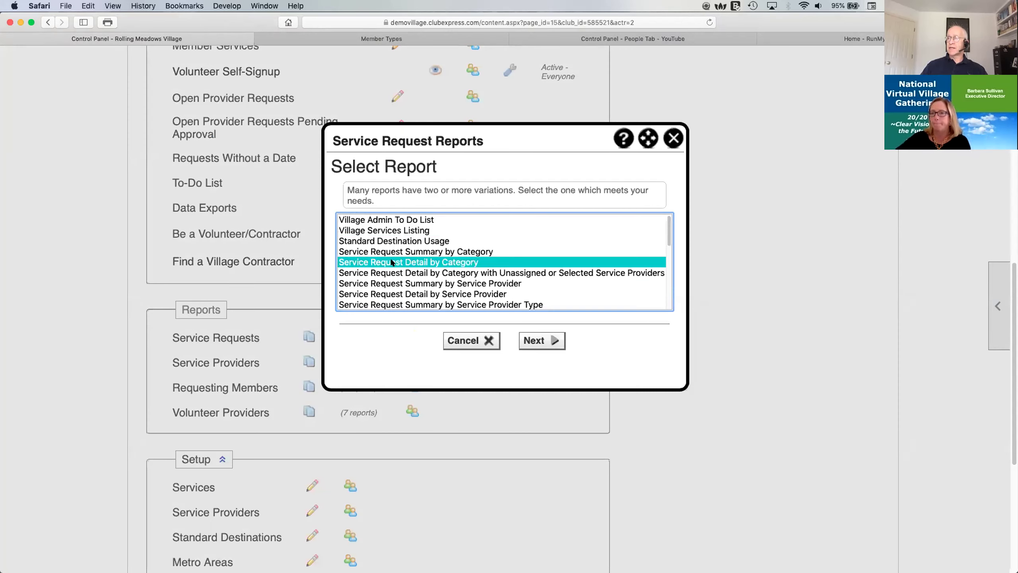
{"action": "left_click", "coordinate": [534, 340]}
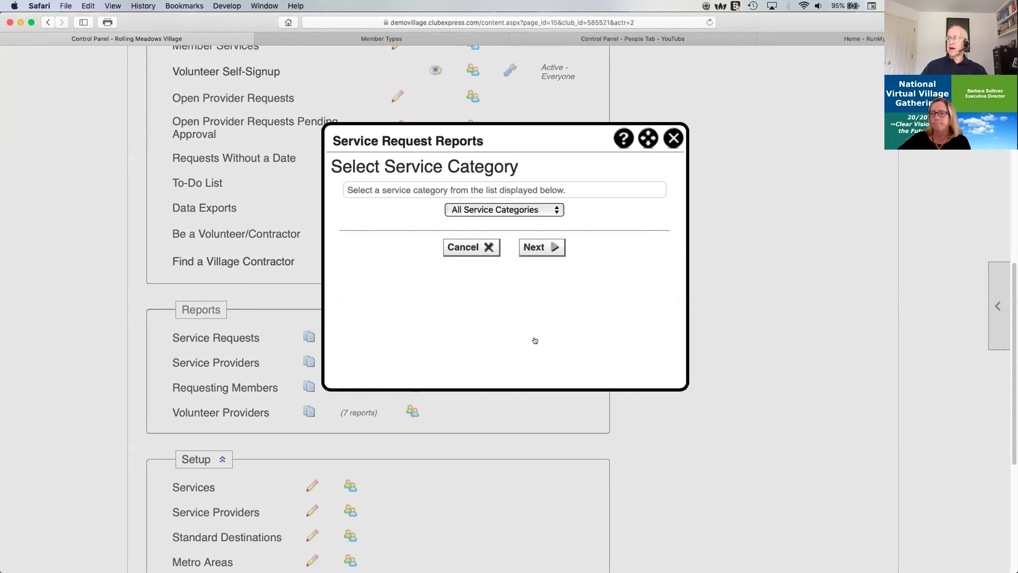
Set the report to cover All Service Categories, All Metro Areas and the period This Year.
{"action": "left_click", "coordinate": [553, 209]}
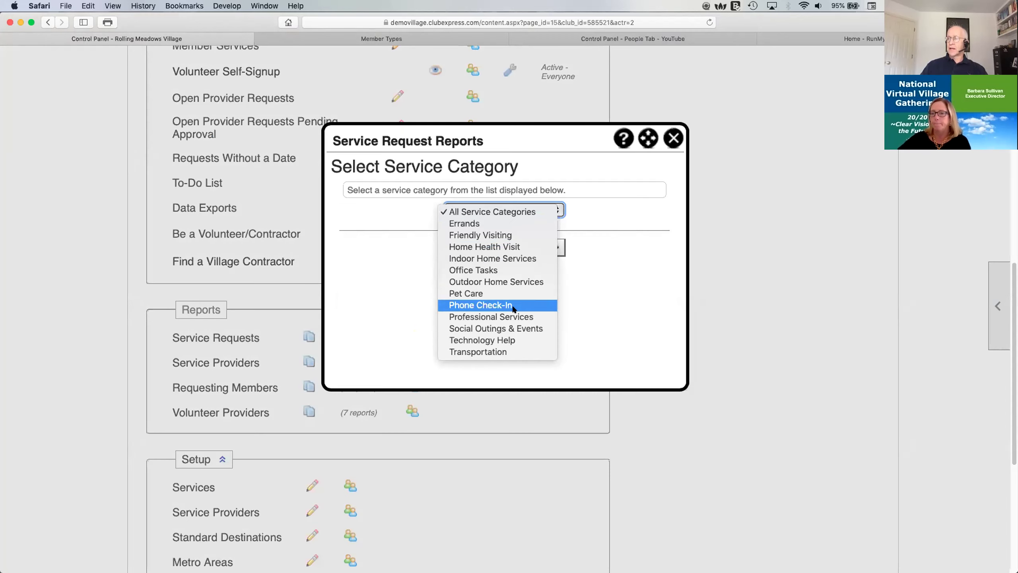
{"action": "key", "text": "Escape"}
{"action": "left_click", "coordinate": [535, 247]}
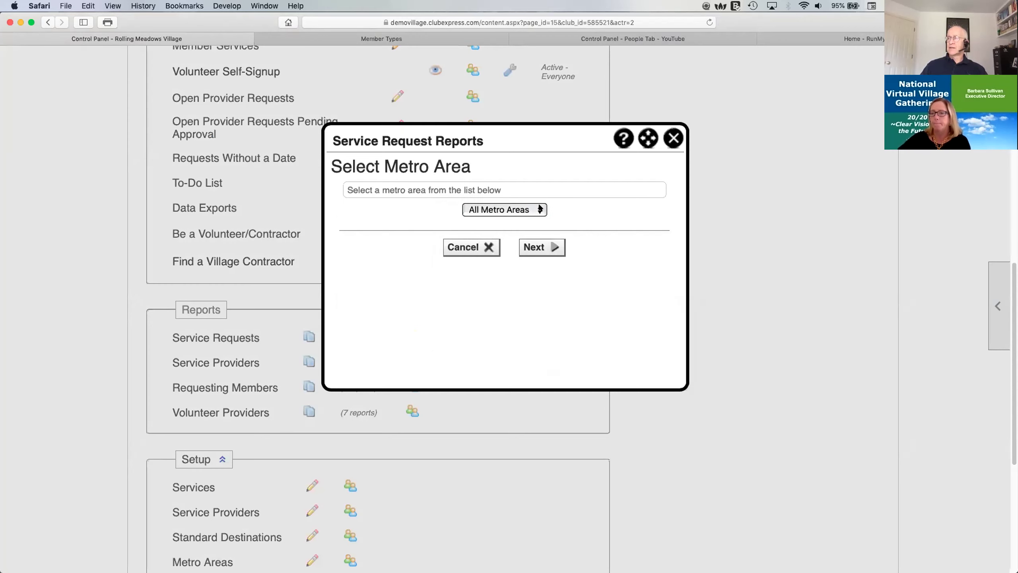
{"action": "left_click", "coordinate": [525, 249]}
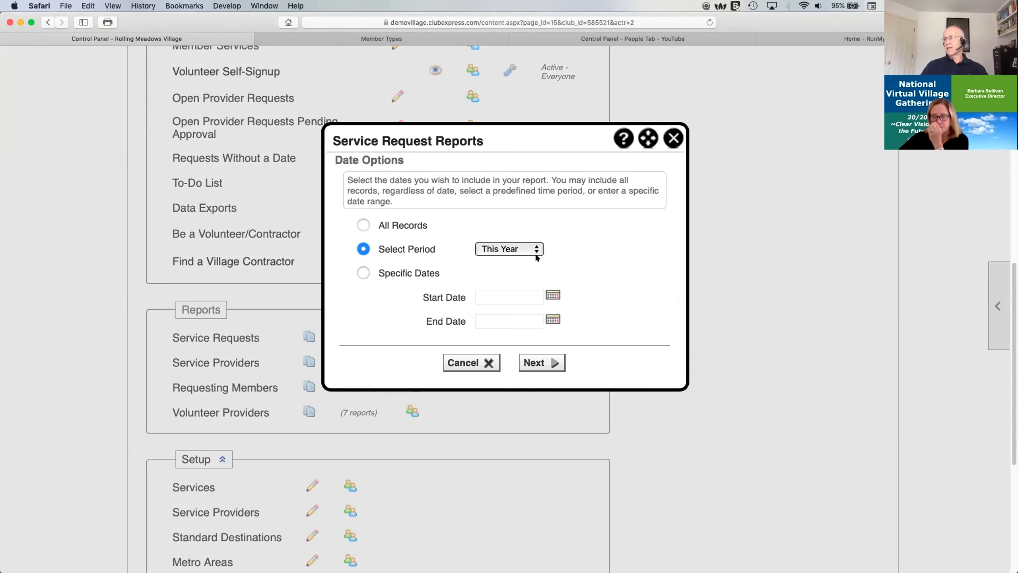
{"action": "left_click", "coordinate": [537, 362]}
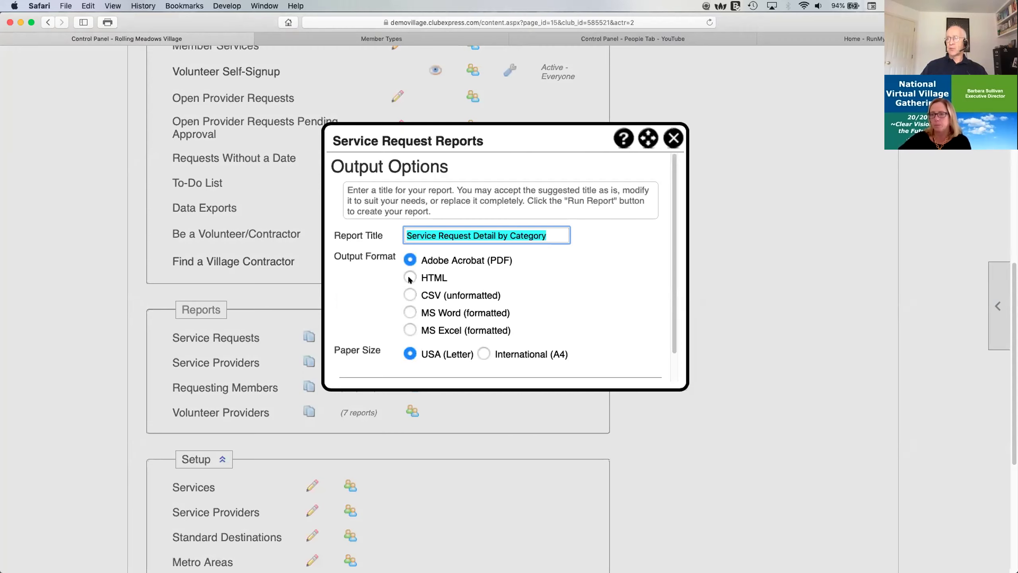
Set the Service Request Detail by Category report's output format to HTML and run the report.
{"action": "left_click", "coordinate": [409, 277]}
{"action": "scroll", "coordinate": [564, 308], "scroll_direction": "down", "scroll_amount": 2}
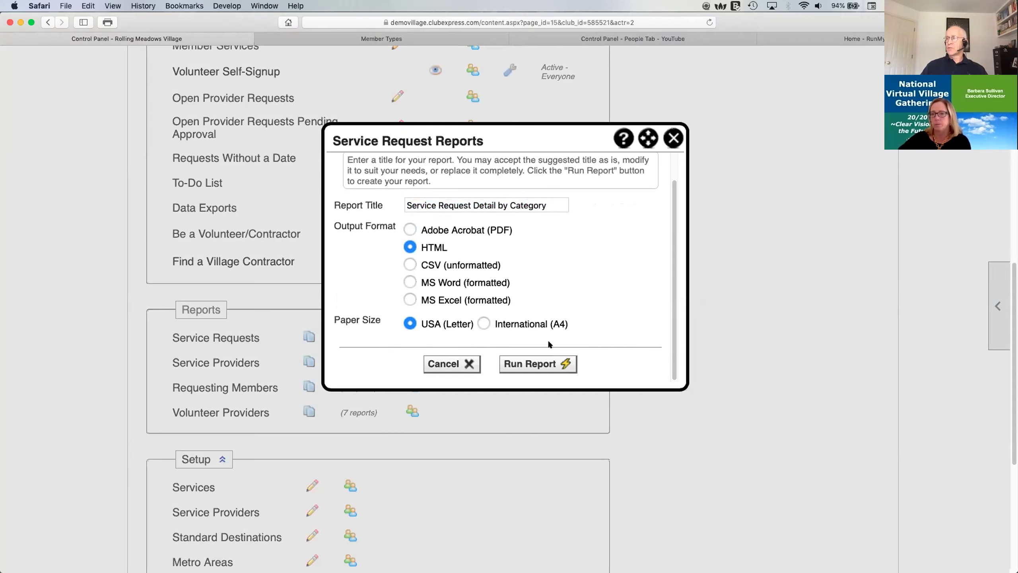
{"action": "left_click", "coordinate": [537, 364]}
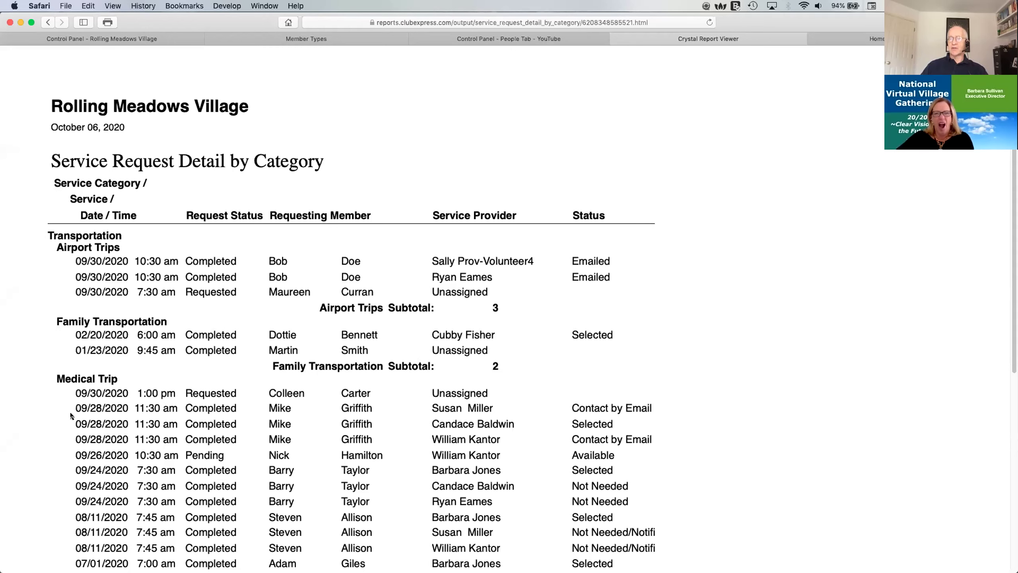
Review the generated report down to its total, close it and return to the village's Control Panel.
{"action": "scroll", "coordinate": [847, 419], "scroll_direction": "down", "scroll_amount": 5}
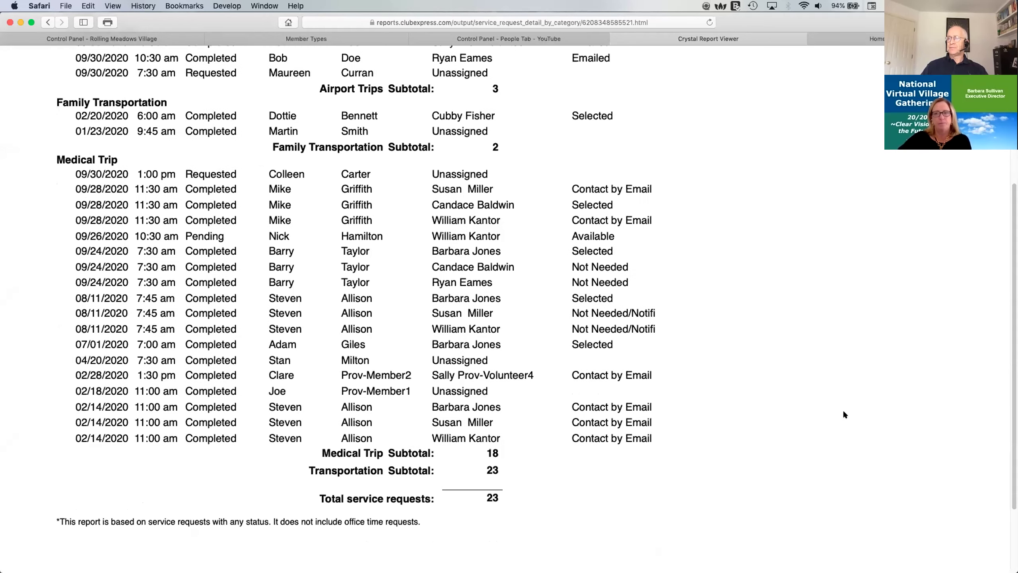
{"action": "scroll", "coordinate": [844, 408], "scroll_direction": "down", "scroll_amount": 2}
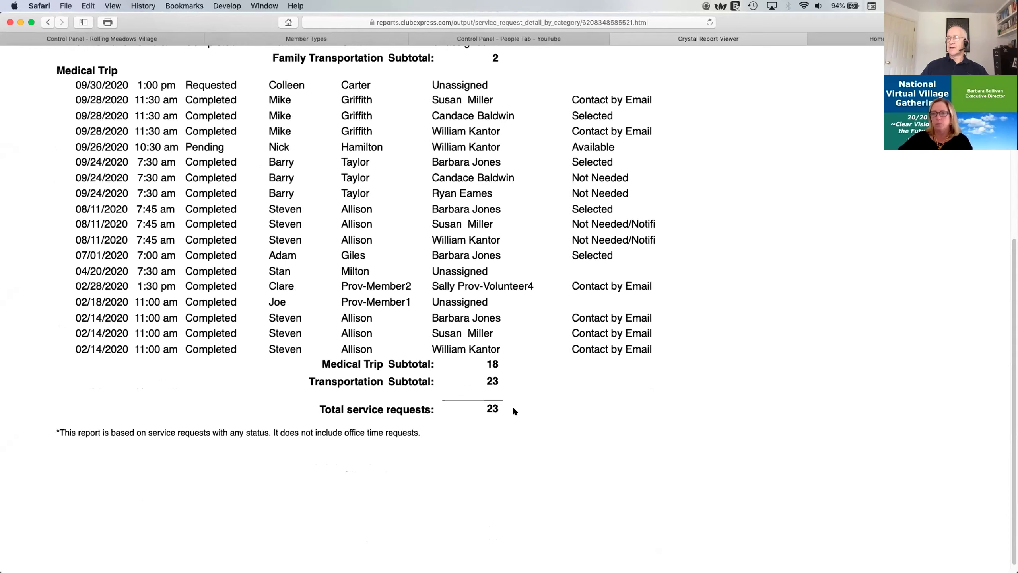
{"action": "scroll", "coordinate": [706, 409], "scroll_direction": "up", "scroll_amount": 7}
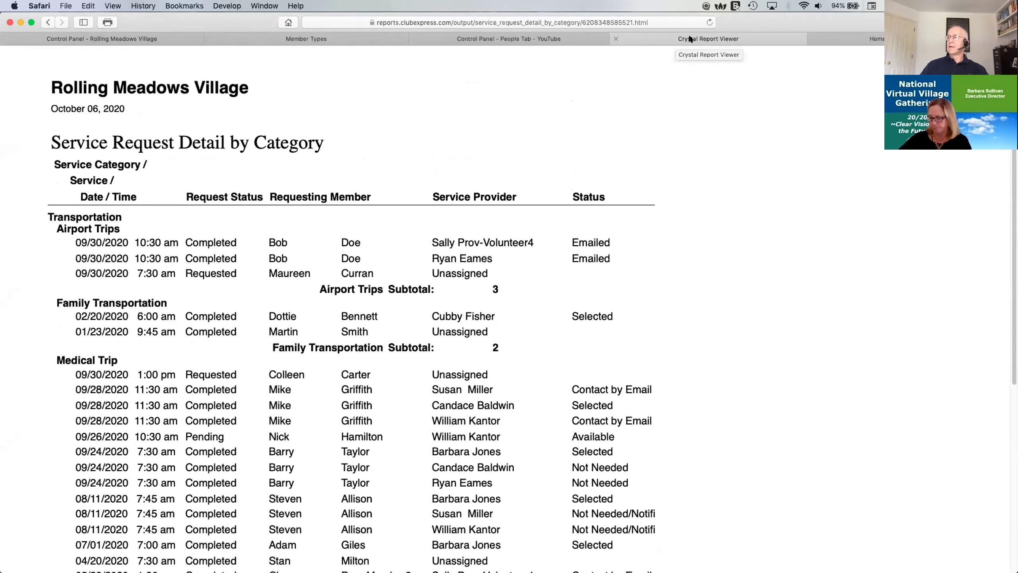
{"action": "left_click", "coordinate": [616, 38]}
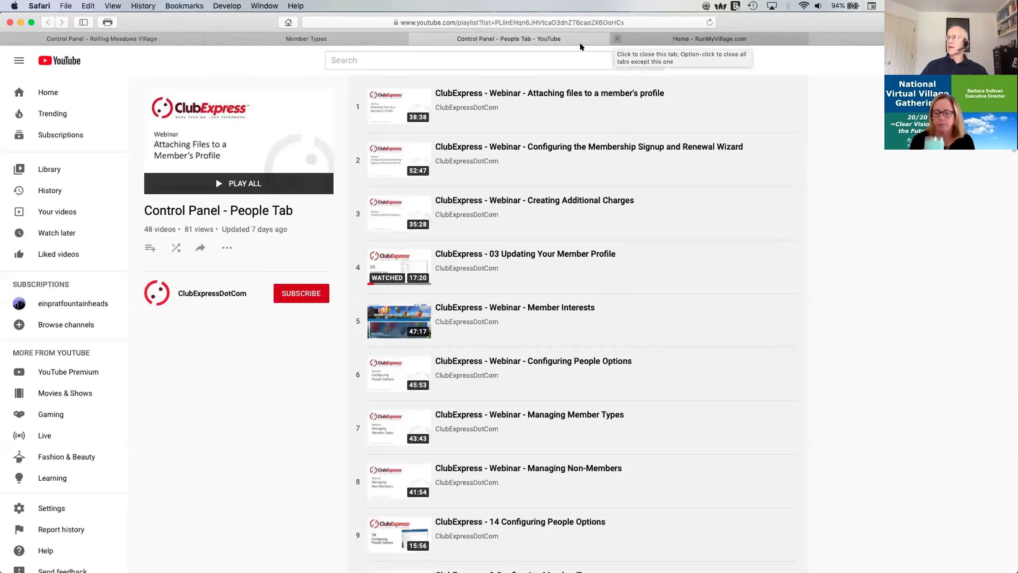
{"action": "left_click", "coordinate": [120, 39]}
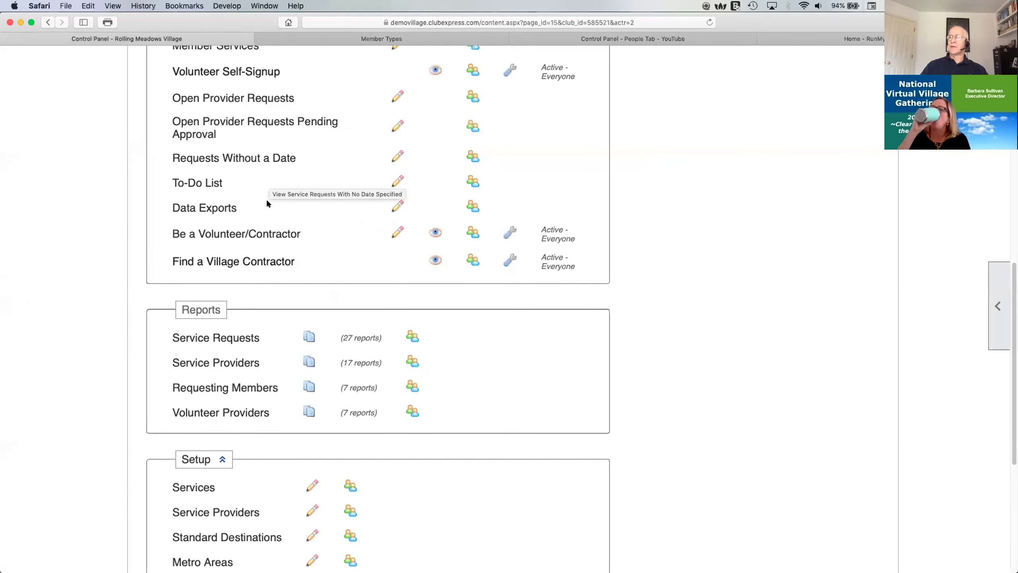
Look through all the report variations available for Service Providers and leave without running one.
{"action": "left_click", "coordinate": [240, 363]}
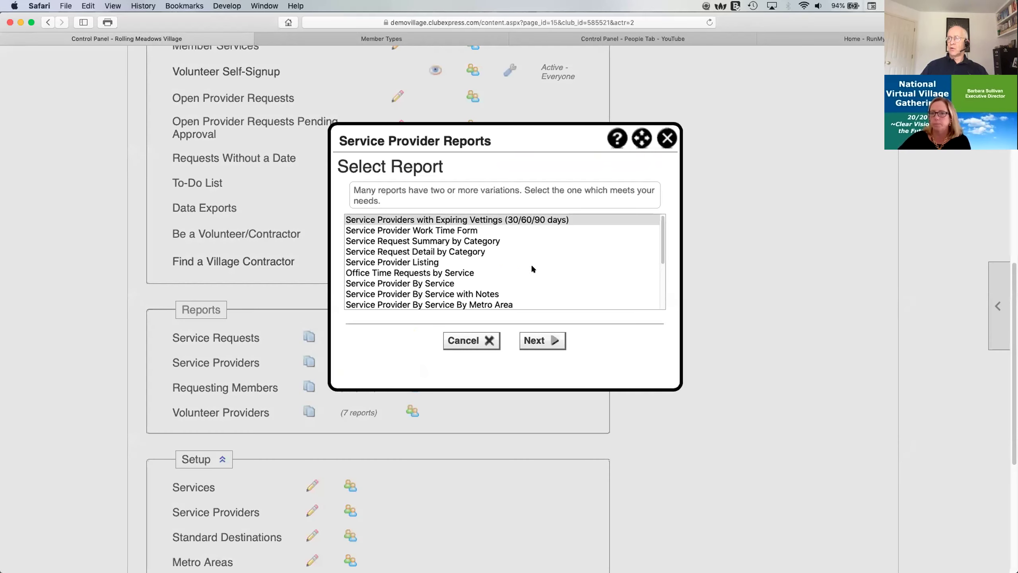
{"action": "scroll", "coordinate": [531, 265], "scroll_direction": "down", "scroll_amount": 2}
{"action": "scroll", "coordinate": [531, 264], "scroll_direction": "down", "scroll_amount": 2}
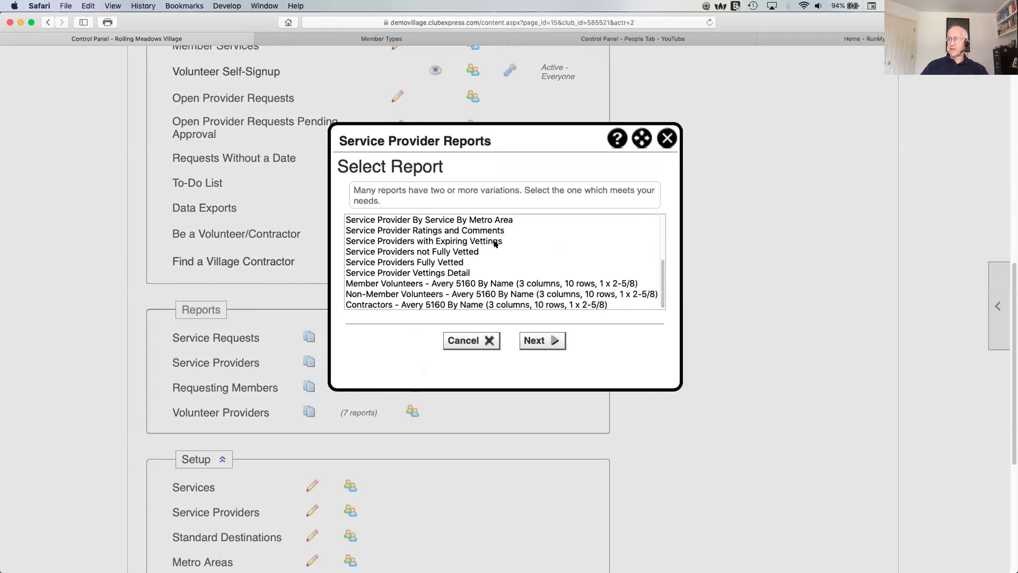
{"action": "left_click", "coordinate": [463, 344]}
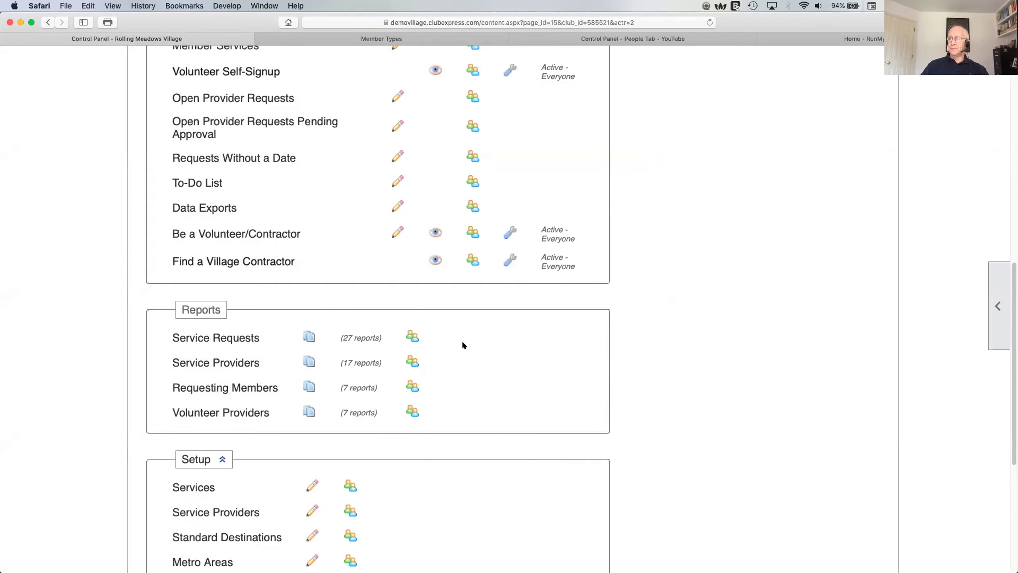
View the report variations for Requesting Members without running one, and show those for Volunteer Providers.
{"action": "left_click", "coordinate": [227, 390]}
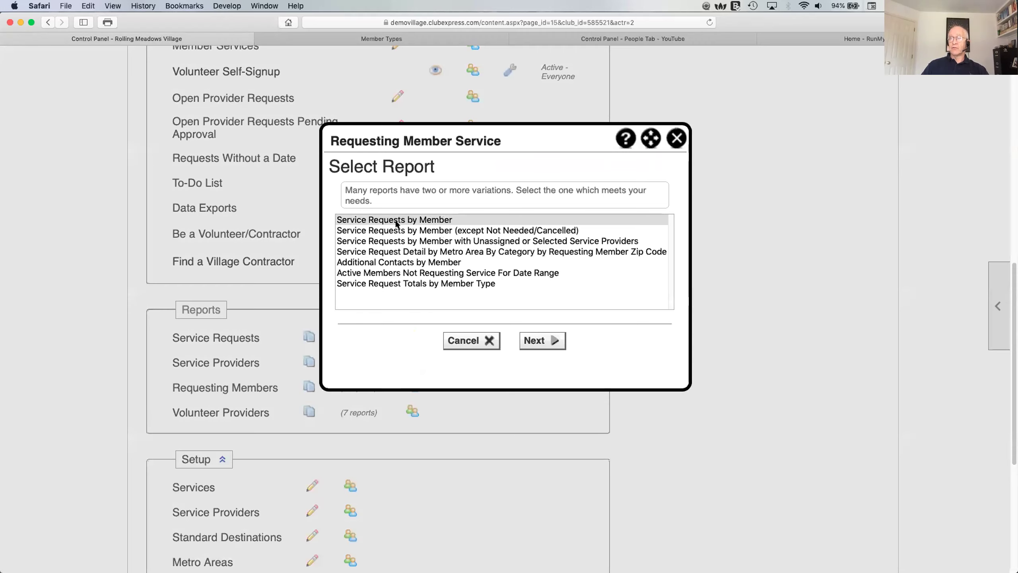
{"action": "left_click", "coordinate": [496, 345]}
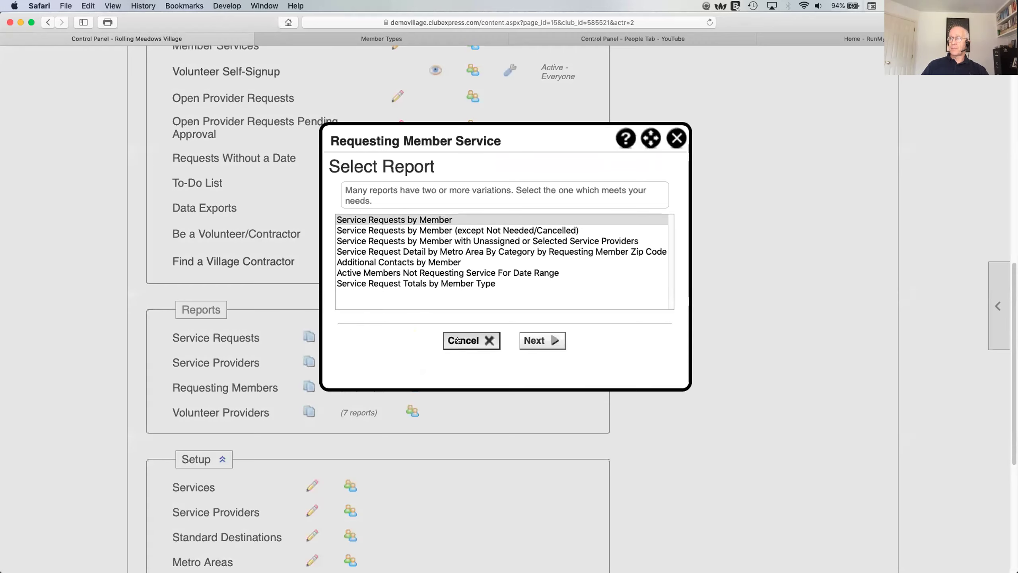
{"action": "left_click", "coordinate": [220, 413]}
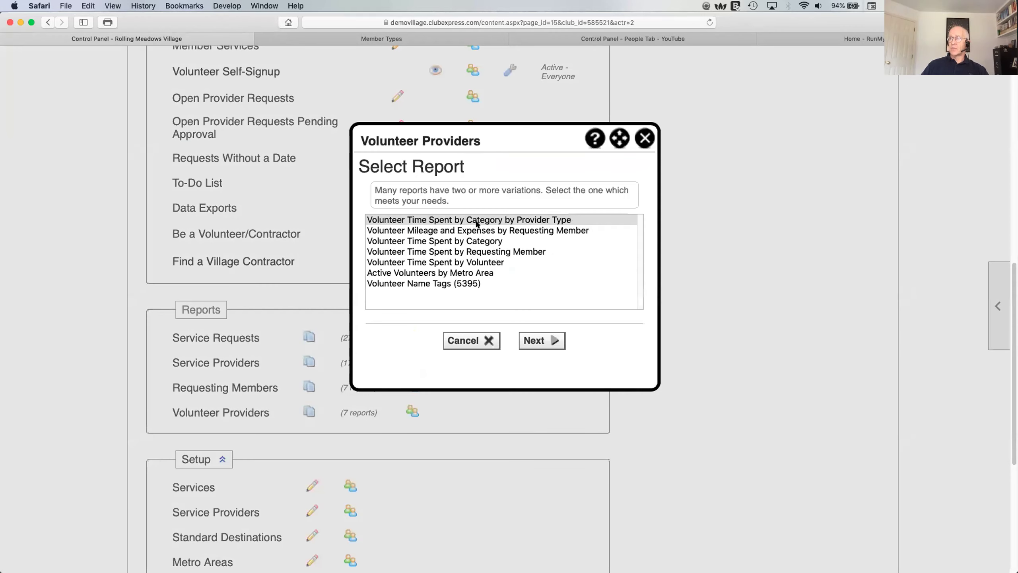